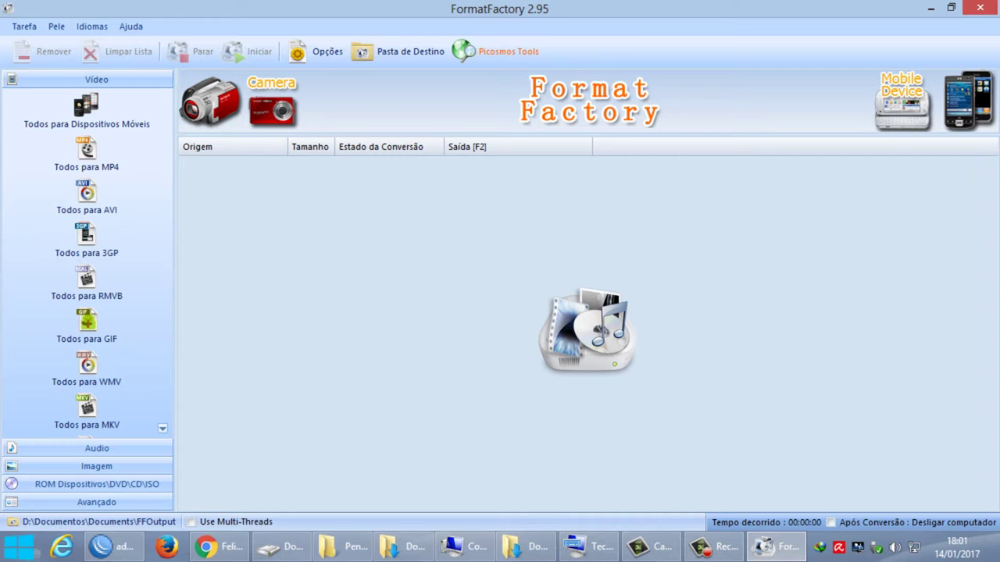
- Set up a conversion to MPG with the output video size set to 720x480 HD Device
{"action": "scroll", "coordinate": [86, 262], "scroll_direction": "down", "scroll_amount": 1}
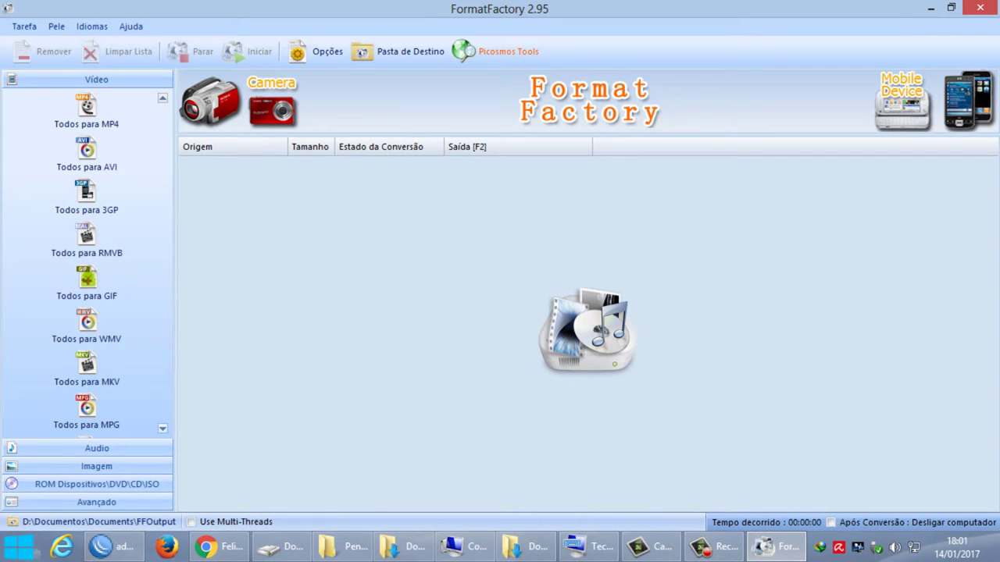
{"action": "scroll", "coordinate": [86, 320], "scroll_direction": "down", "scroll_amount": 2}
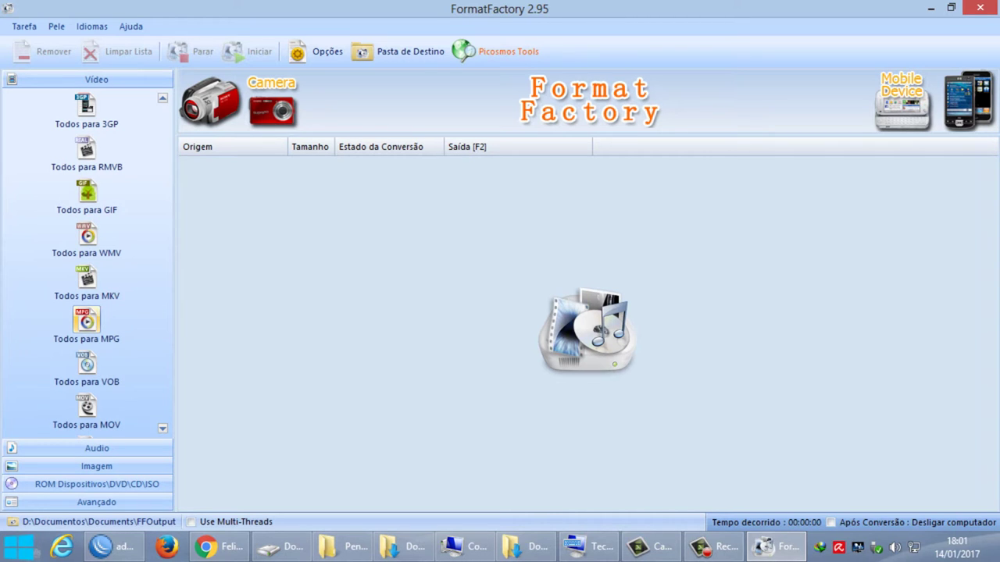
{"action": "left_click", "coordinate": [86, 320]}
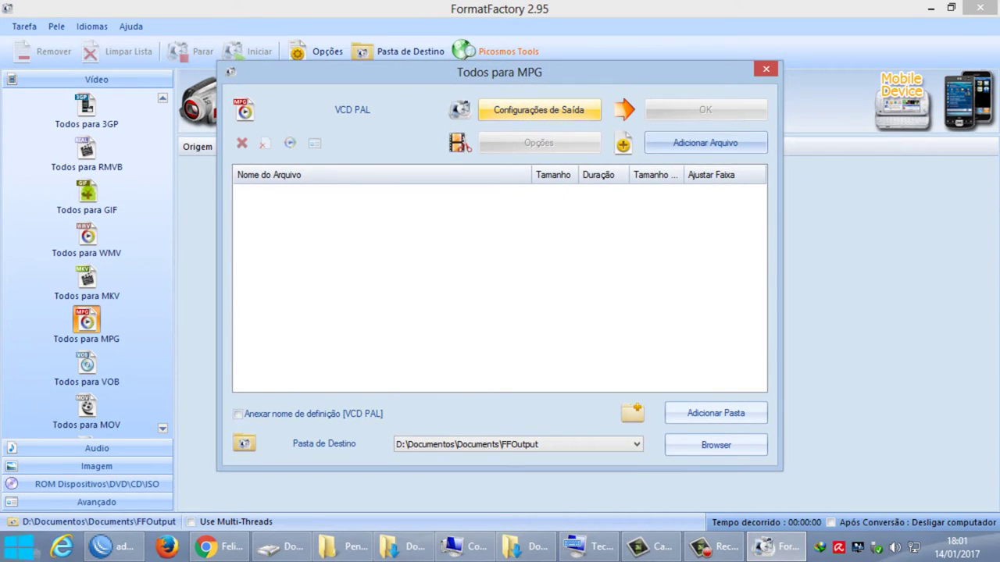
{"action": "left_click", "coordinate": [538, 110]}
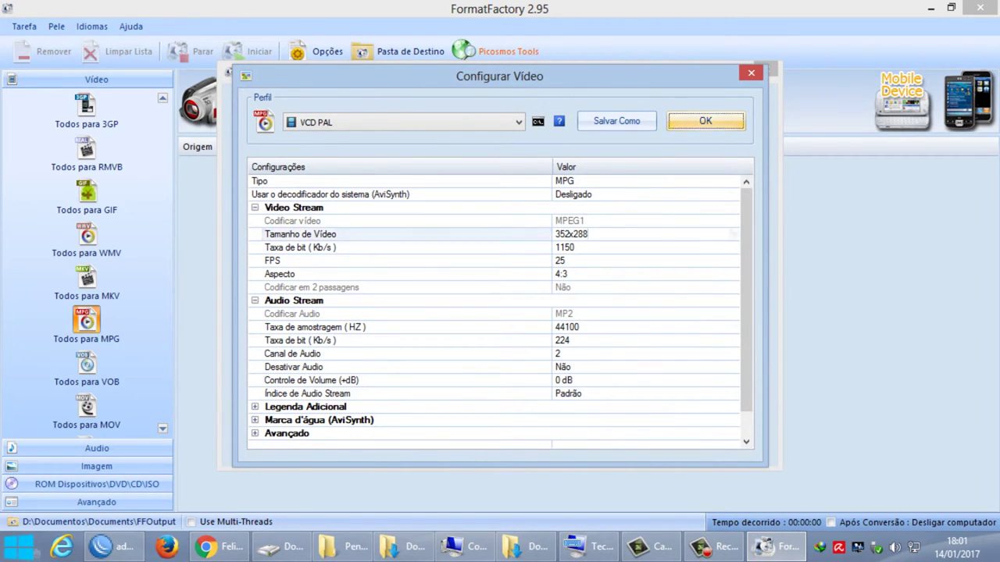
{"action": "left_click", "coordinate": [625, 235]}
{"action": "left_click", "coordinate": [734, 234]}
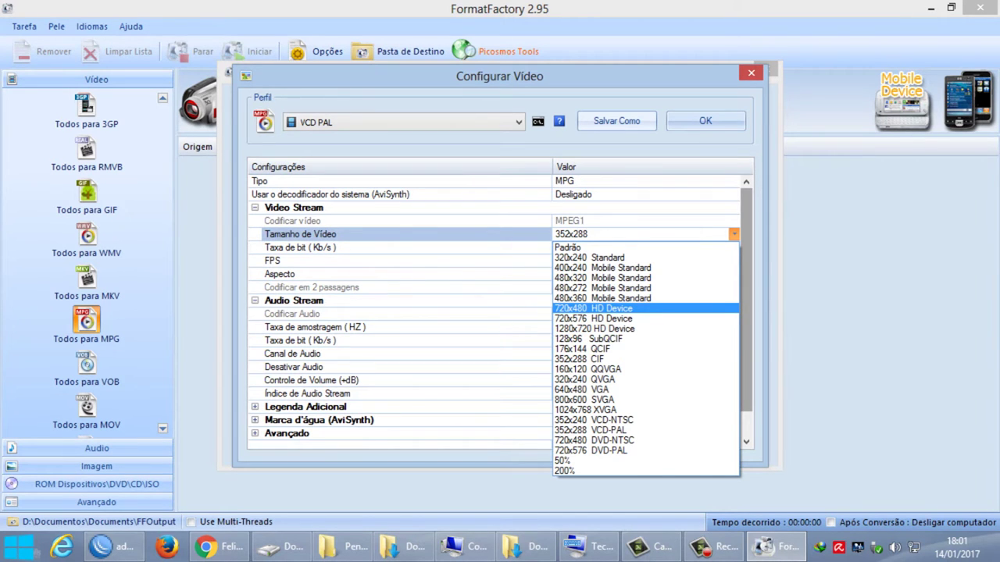
{"action": "left_click", "coordinate": [593, 308]}
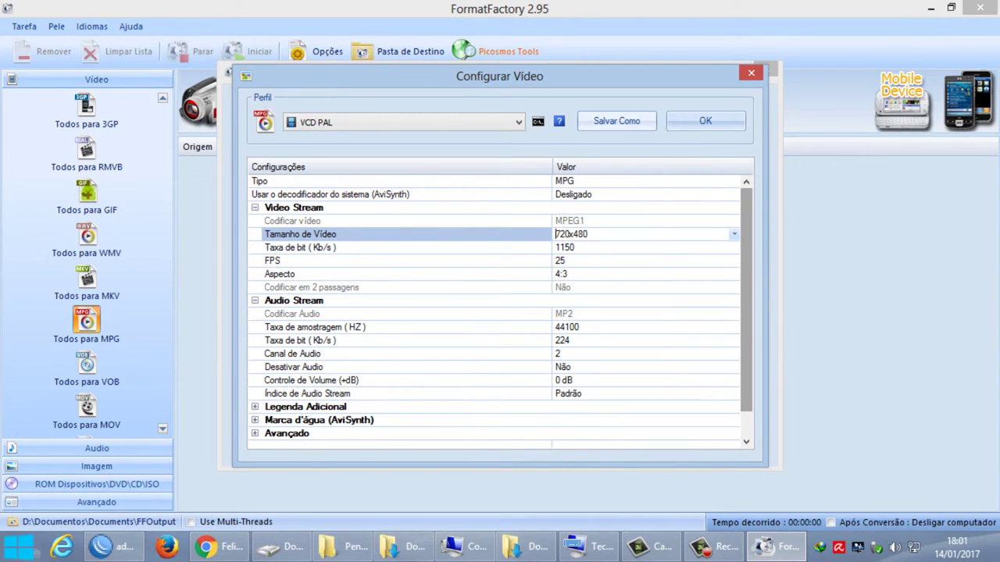
{"action": "left_click", "coordinate": [734, 234]}
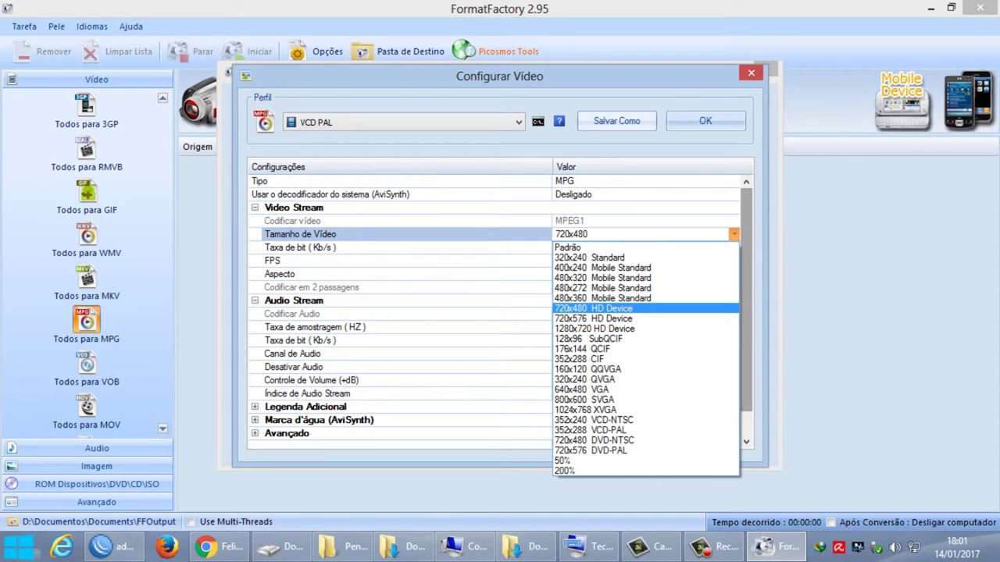
{"action": "left_click", "coordinate": [593, 308]}
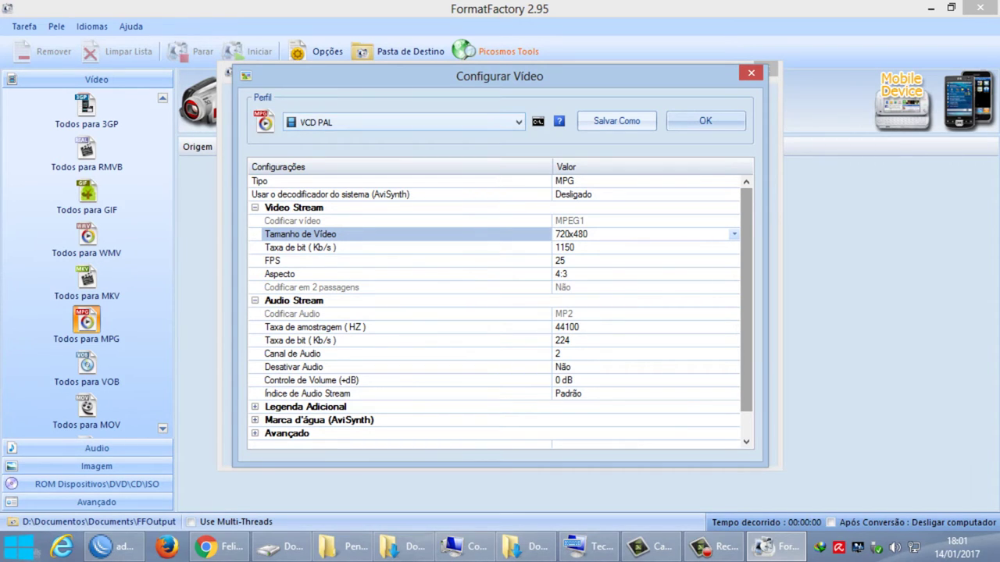
{"action": "left_click", "coordinate": [705, 120]}
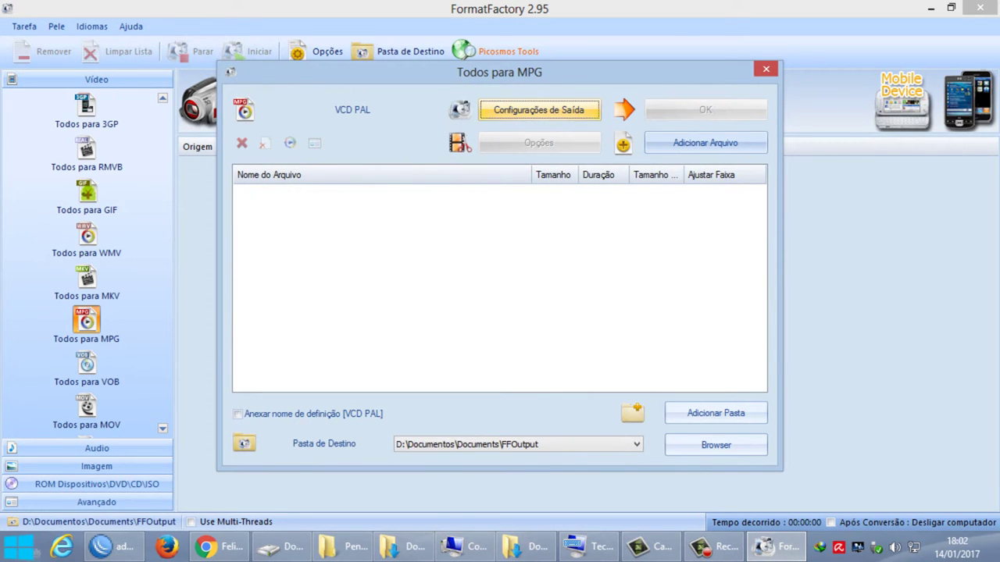
- Add the JoJo - Save My Soul video from the Downloads folder to the MPG conversion and start converting it
{"action": "left_click", "coordinate": [525, 546]}
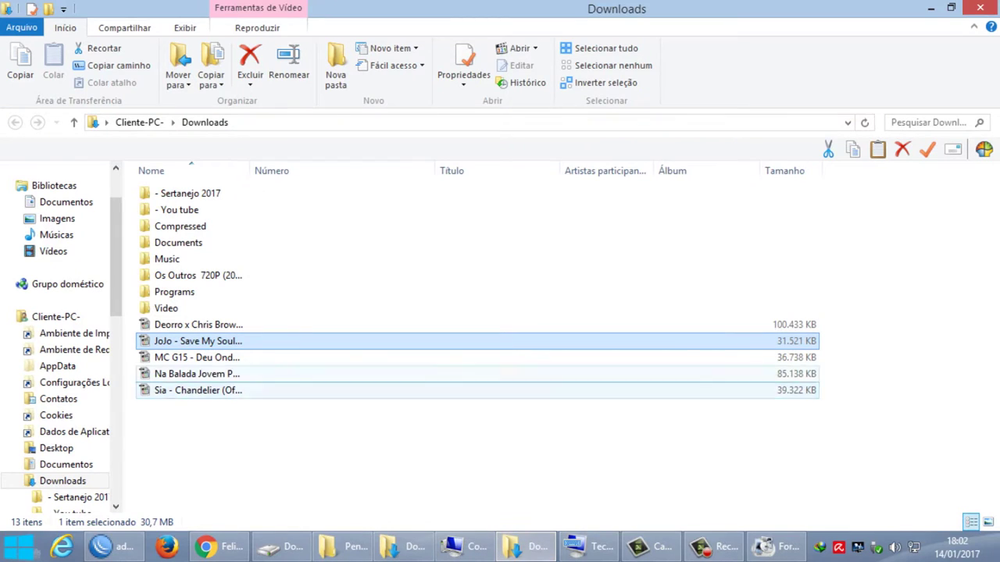
{"action": "left_click", "coordinate": [500, 447]}
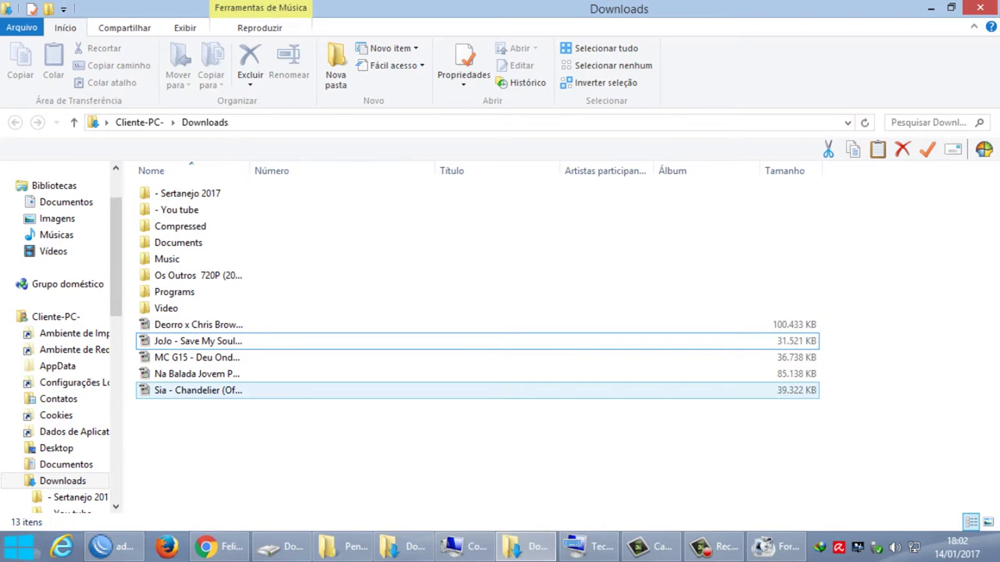
{"action": "key", "text": "ctrl+space"}
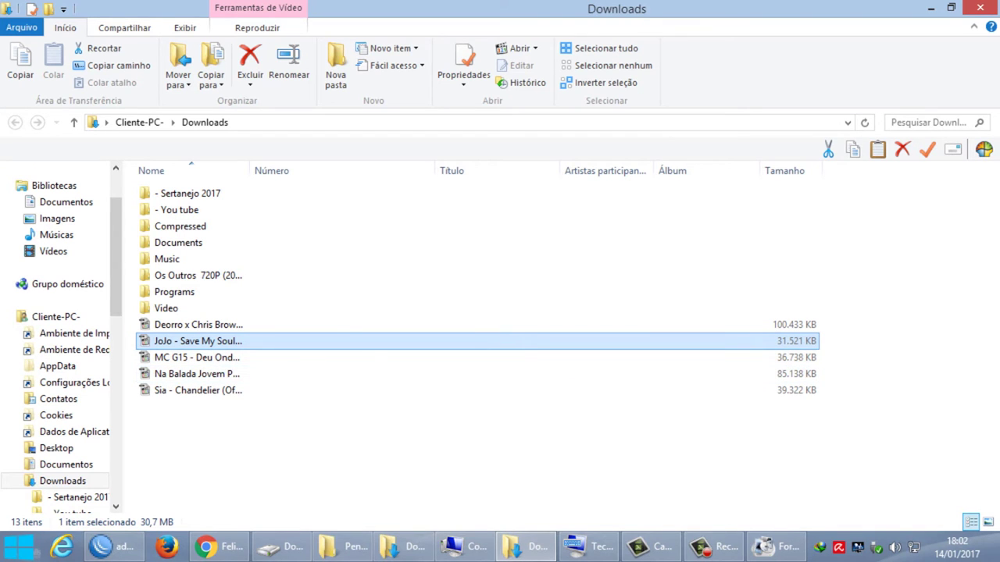
{"action": "left_click_drag", "start_coordinate": [231, 341], "coordinate": [539, 313]}
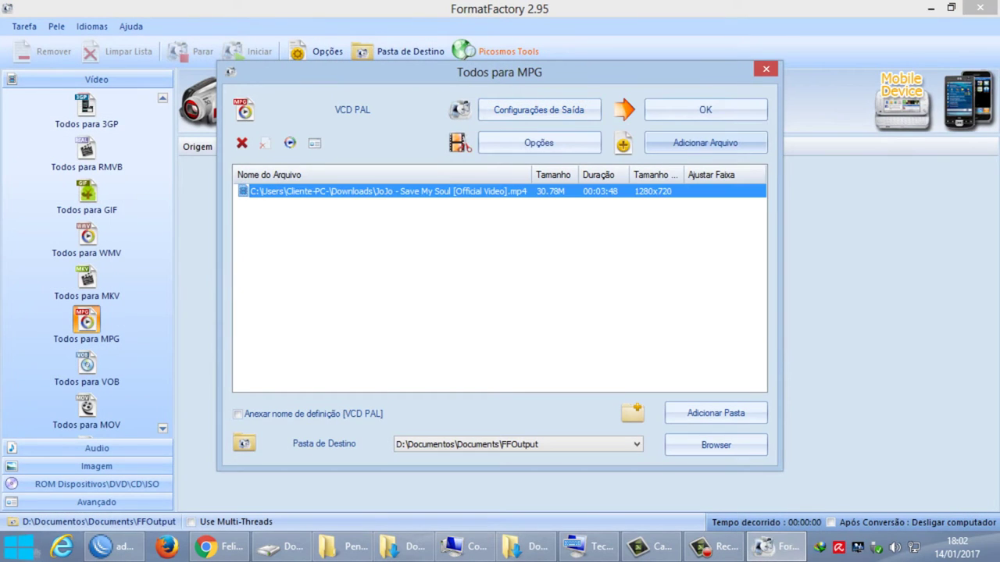
{"action": "left_click", "coordinate": [705, 110]}
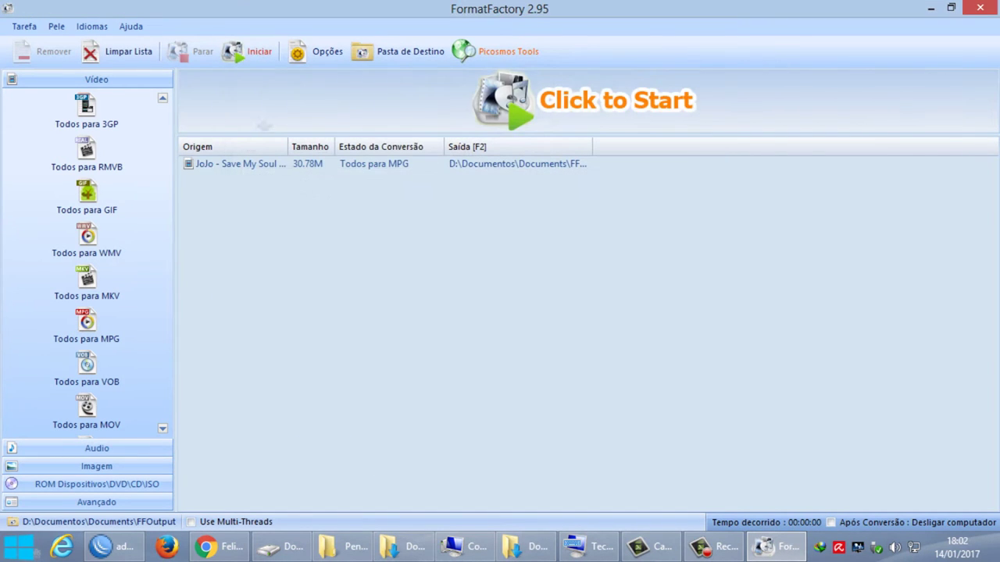
{"action": "left_click", "coordinate": [249, 52]}
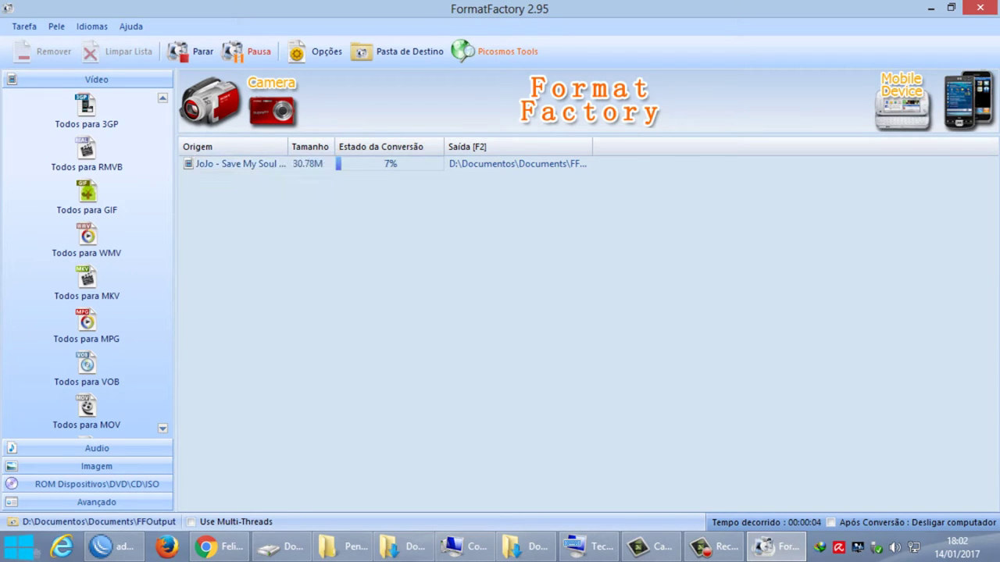
{"action": "left_click", "coordinate": [241, 164]}
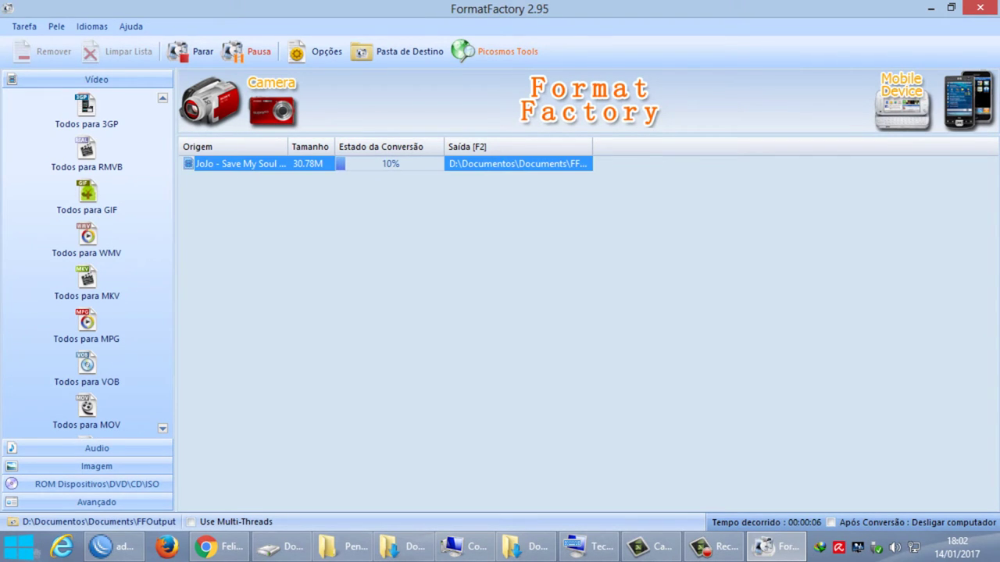
- Examine the frame width and height of the original JoJo - Save My Soul video in its Downloads file properties
{"action": "left_click", "coordinate": [526, 547]}
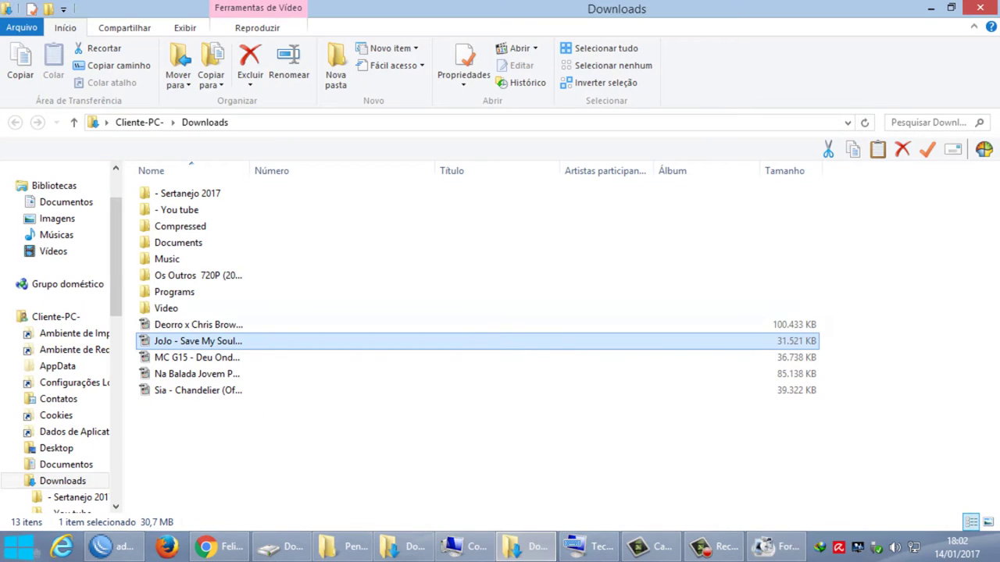
{"action": "right_click", "coordinate": [218, 340]}
{"action": "left_click", "coordinate": [270, 327]}
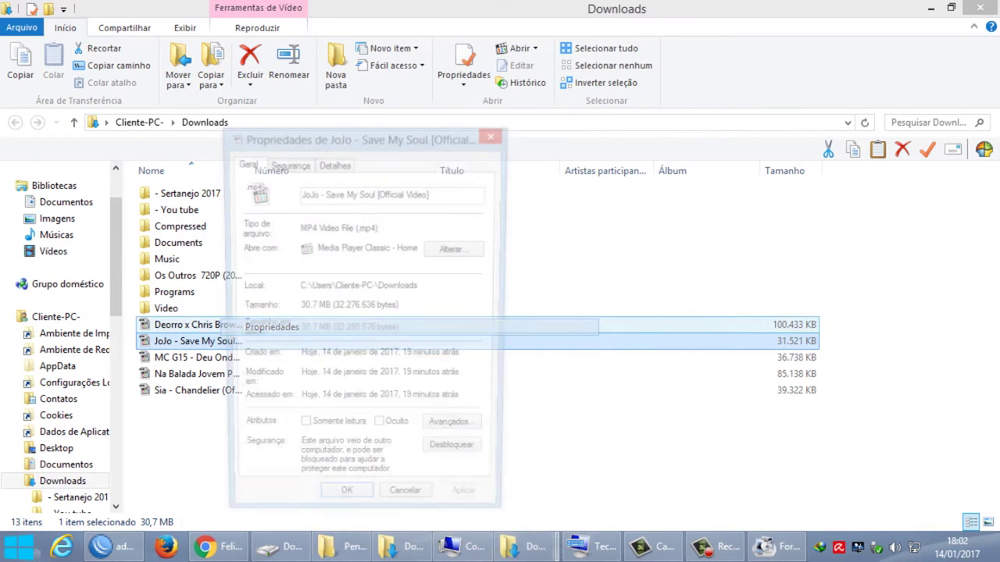
{"action": "left_click", "coordinate": [333, 163]}
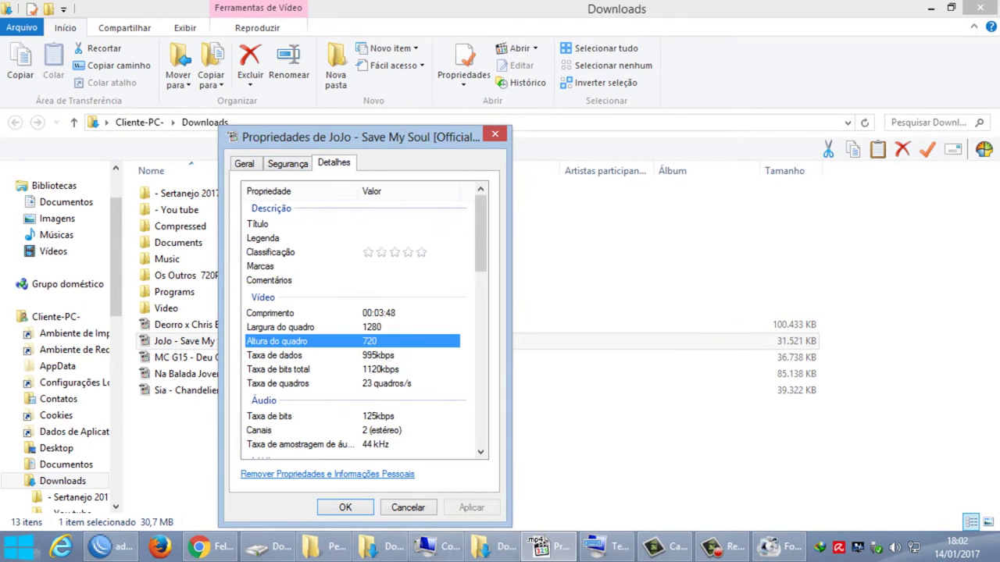
{"action": "left_click", "coordinate": [313, 327]}
{"action": "left_click", "coordinate": [370, 342]}
{"action": "left_click", "coordinate": [370, 328]}
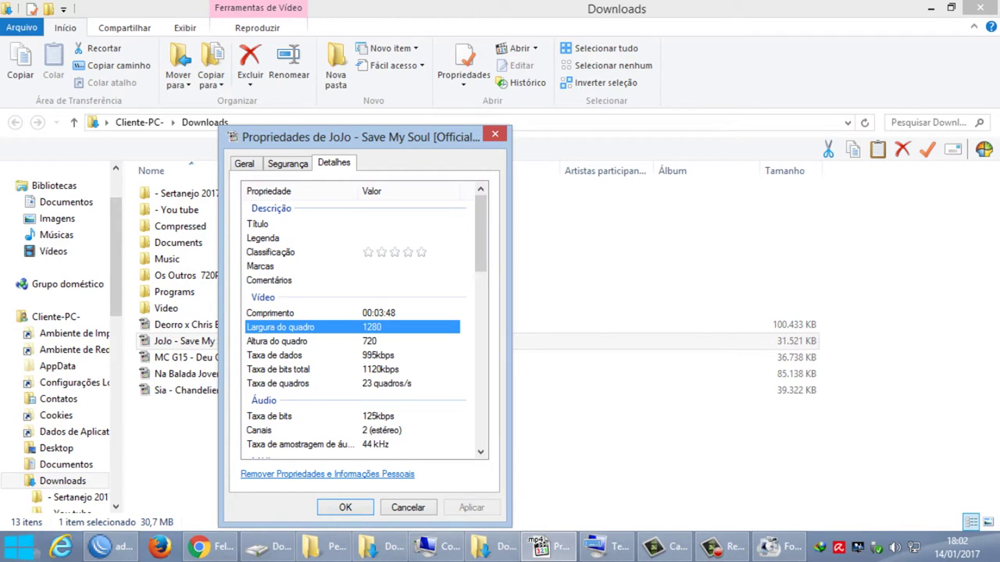
{"action": "left_click", "coordinate": [370, 341]}
{"action": "left_click", "coordinate": [370, 327]}
- Place the original video's properties beside the running FormatFactory conversion and examine its total bit rate, audio bit rate and frame width
{"action": "left_click", "coordinate": [722, 549]}
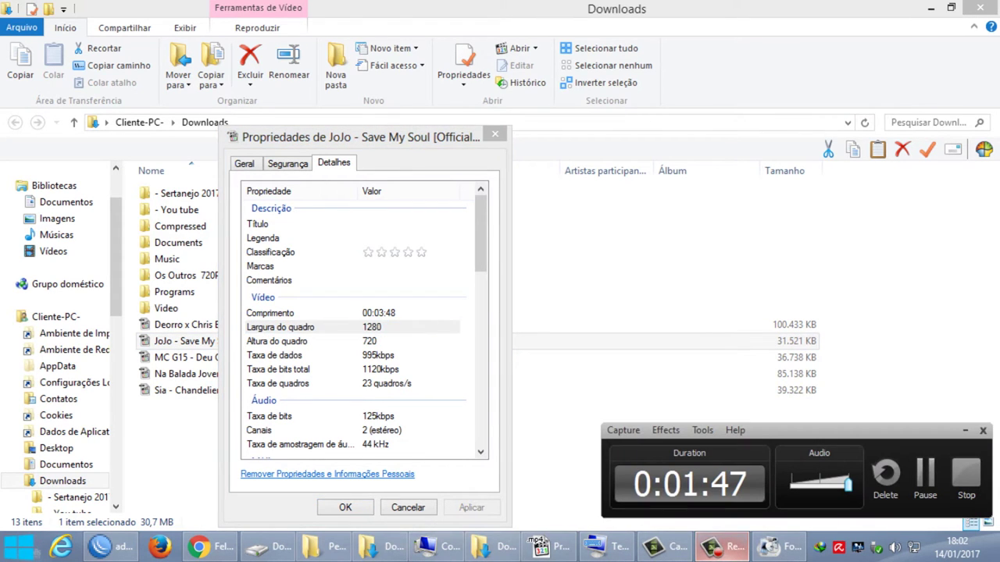
{"action": "left_click", "coordinate": [664, 548]}
{"action": "left_click", "coordinate": [779, 547]}
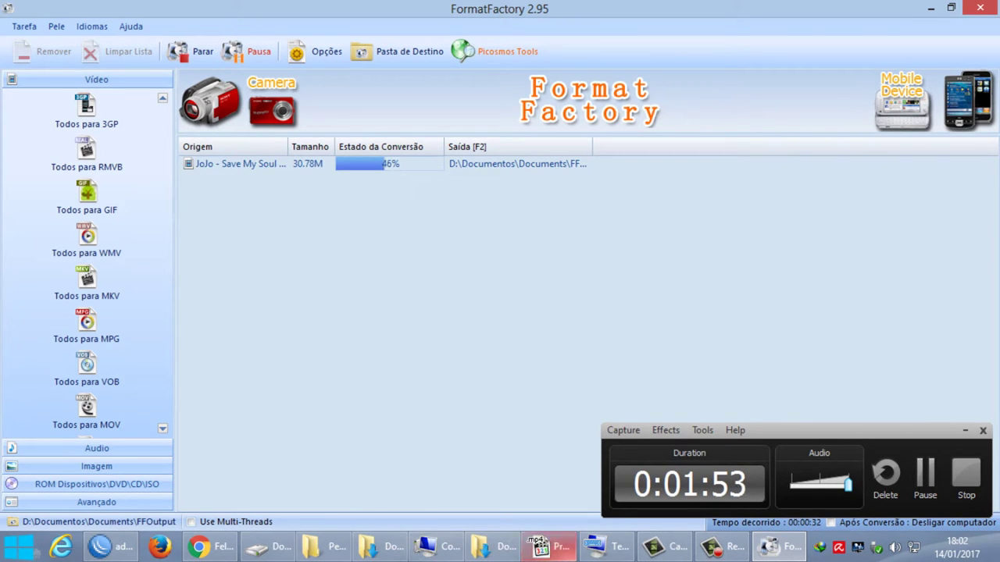
{"action": "left_click", "coordinate": [549, 547]}
{"action": "left_click_drag", "start_coordinate": [367, 137], "coordinate": [187, 129]}
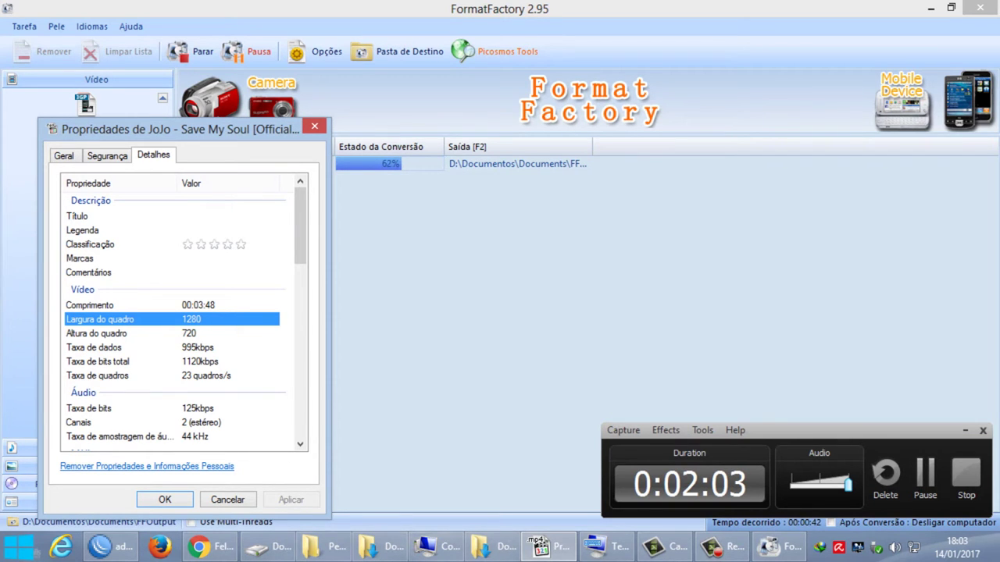
{"action": "left_click_drag", "start_coordinate": [180, 129], "coordinate": [154, 135]}
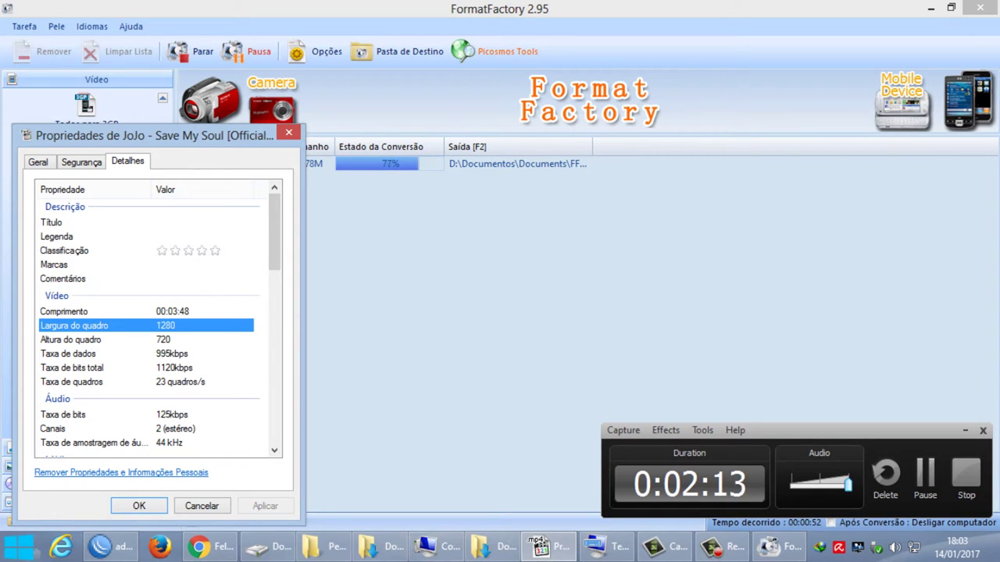
{"action": "left_click", "coordinate": [174, 368]}
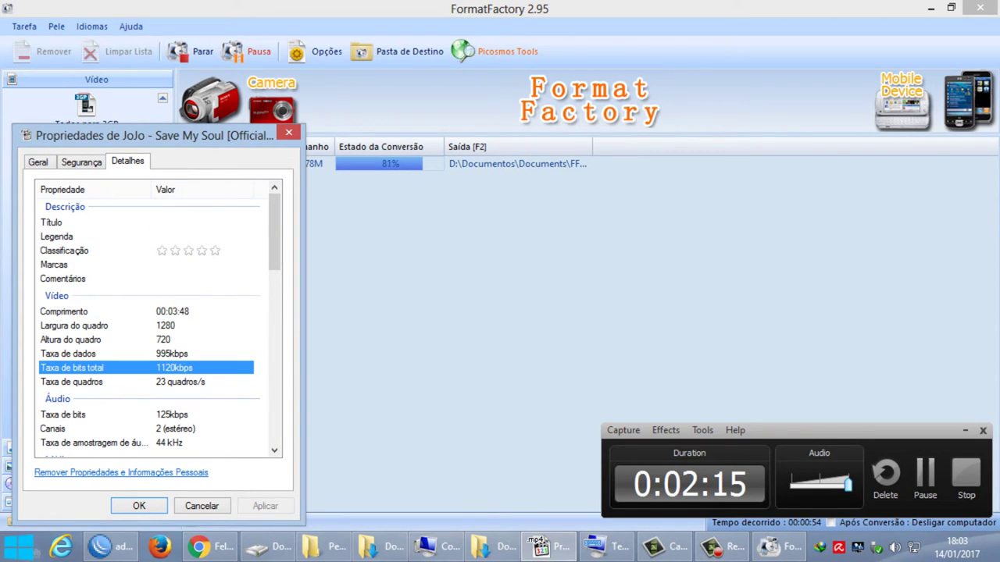
{"action": "left_click", "coordinate": [172, 415]}
{"action": "left_click", "coordinate": [167, 326]}
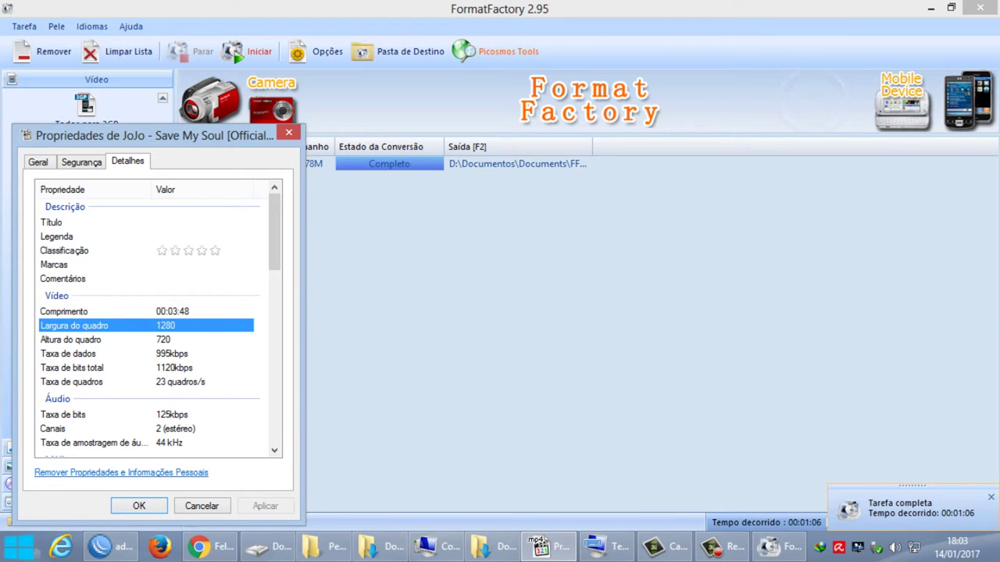
- Play the converted JoJo - Save My Soul output file from the completed task, and close the player
{"action": "key", "text": "Escape"}
{"action": "right_click", "coordinate": [402, 165]}
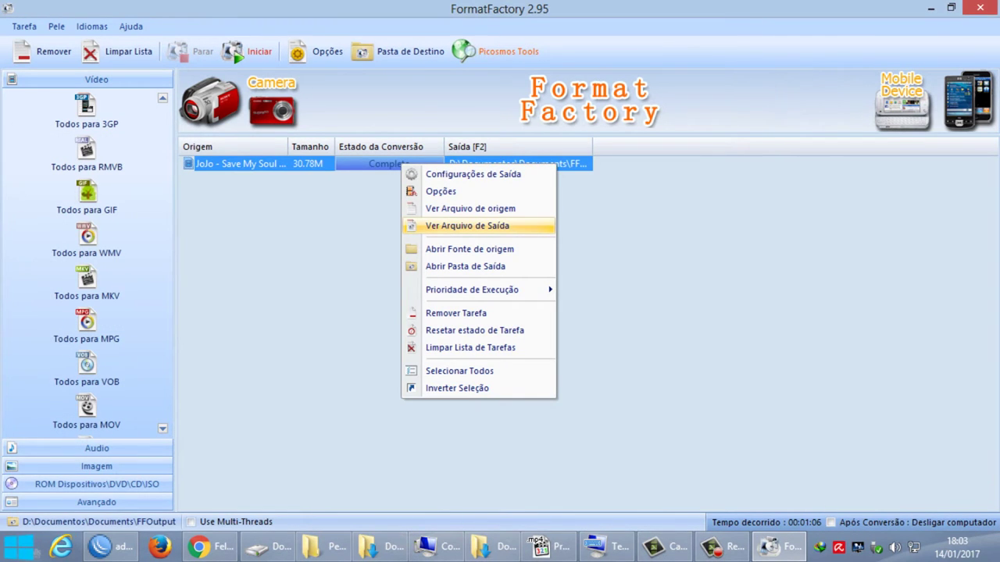
{"action": "key", "text": "Return"}
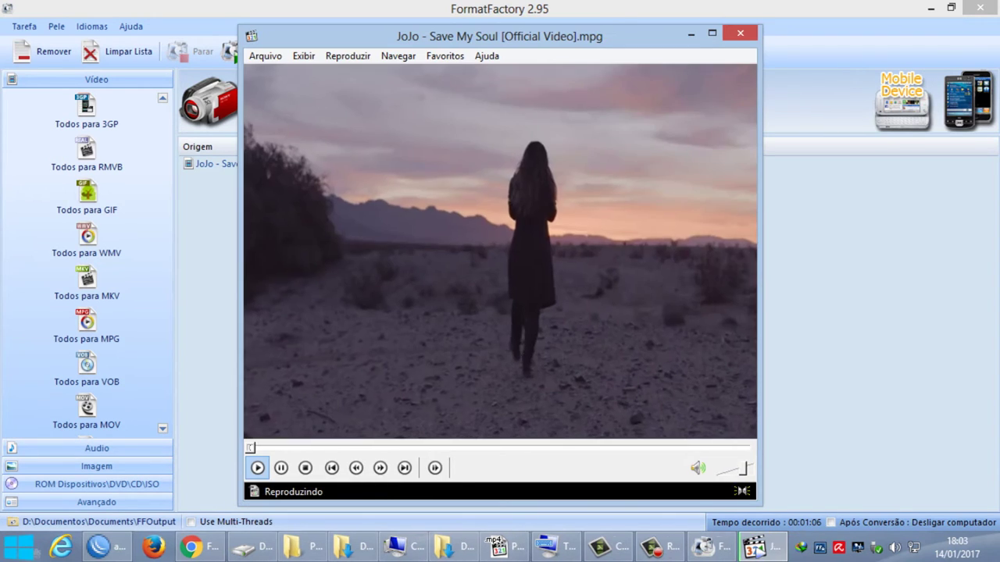
{"action": "left_click", "coordinate": [741, 33]}
- Open the output folder of the completed conversion task
{"action": "right_click", "coordinate": [414, 165]}
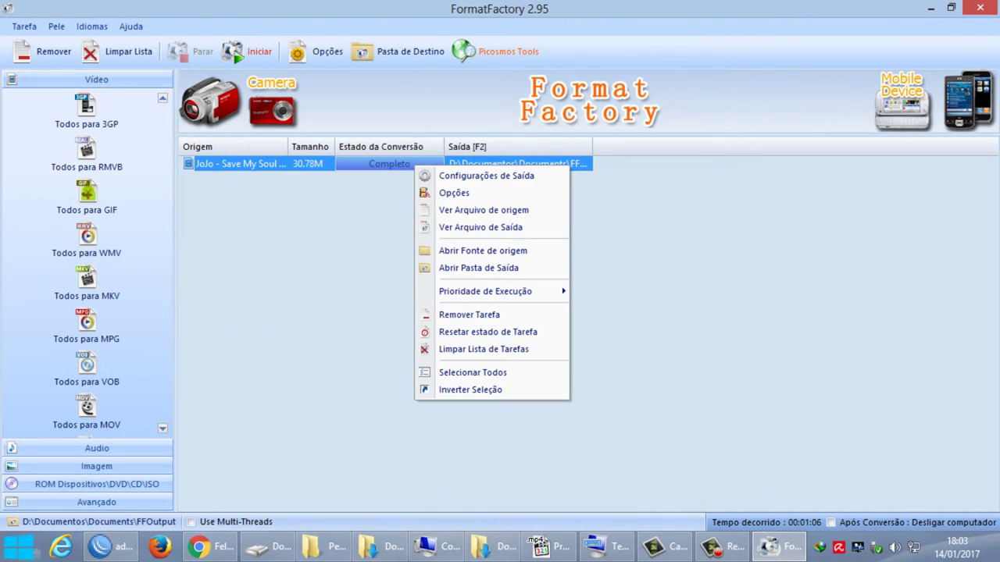
{"action": "key", "text": "Down"}
{"action": "key", "text": "Down"}
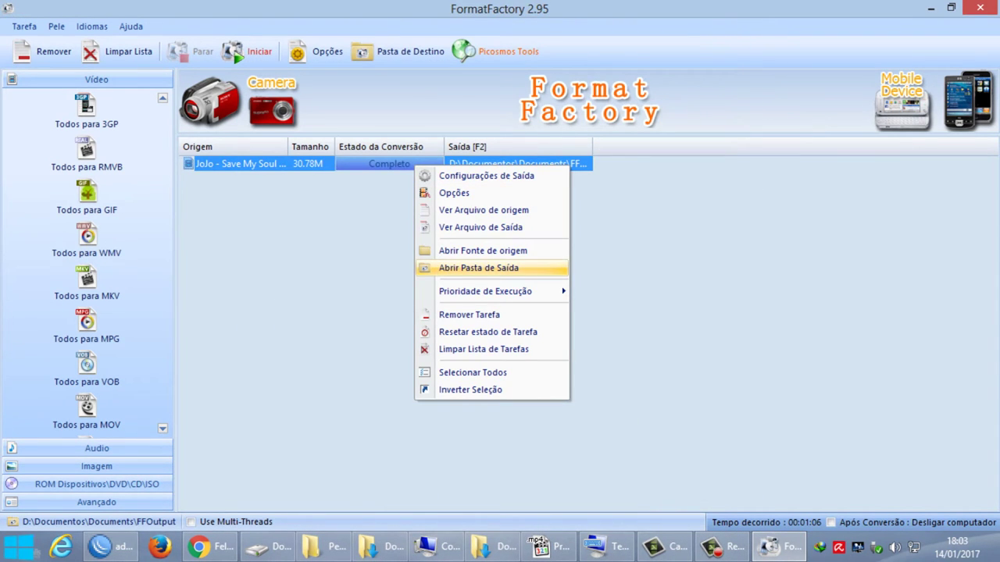
{"action": "key", "text": "Return"}
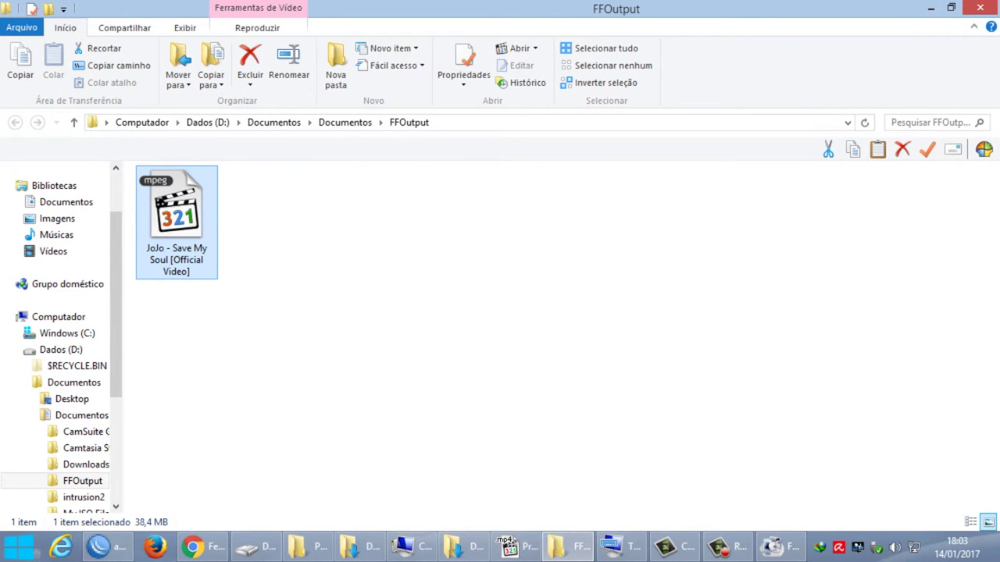
- Examine the converted MPG video's frame height and width in its detailed file properties
{"action": "key", "text": "shift+F10"}
{"action": "key", "text": "Down"}
{"action": "key", "text": "Down"}
{"action": "key", "text": "Down"}
{"action": "key", "text": "Down"}
{"action": "key", "text": "Down"}
{"action": "key", "text": "Down"}
{"action": "key", "text": "Down"}
{"action": "key", "text": "Down"}
{"action": "key", "text": "Down"}
{"action": "key", "text": "Down"}
{"action": "key", "text": "Down"}
{"action": "key", "text": "Down"}
{"action": "key", "text": "Down"}
{"action": "key", "text": "Down"}
{"action": "key", "text": "Down"}
{"action": "key", "text": "Down"}
{"action": "key", "text": "Down"}
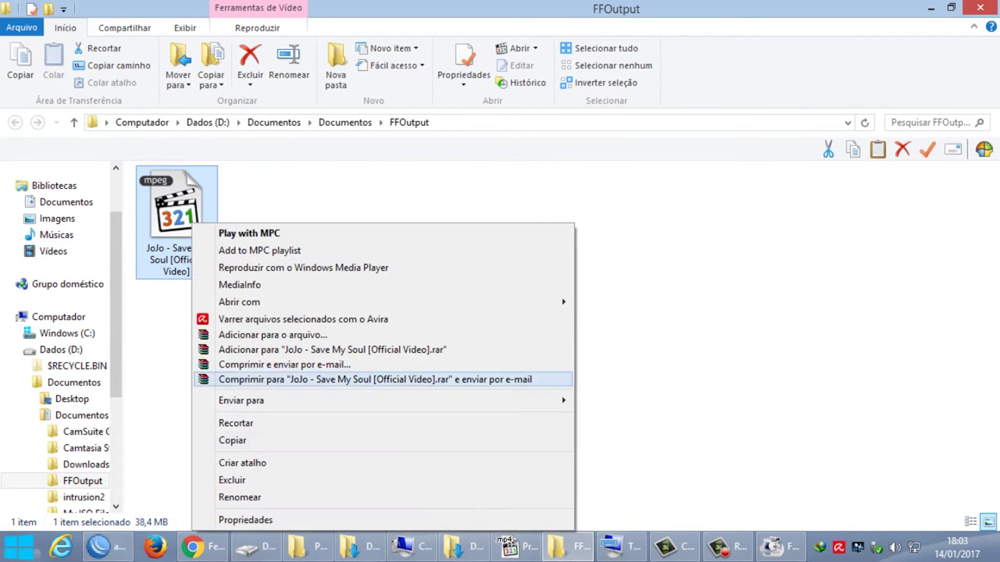
{"action": "key", "text": "Return"}
{"action": "left_click", "coordinate": [308, 164]}
{"action": "left_click", "coordinate": [326, 341]}
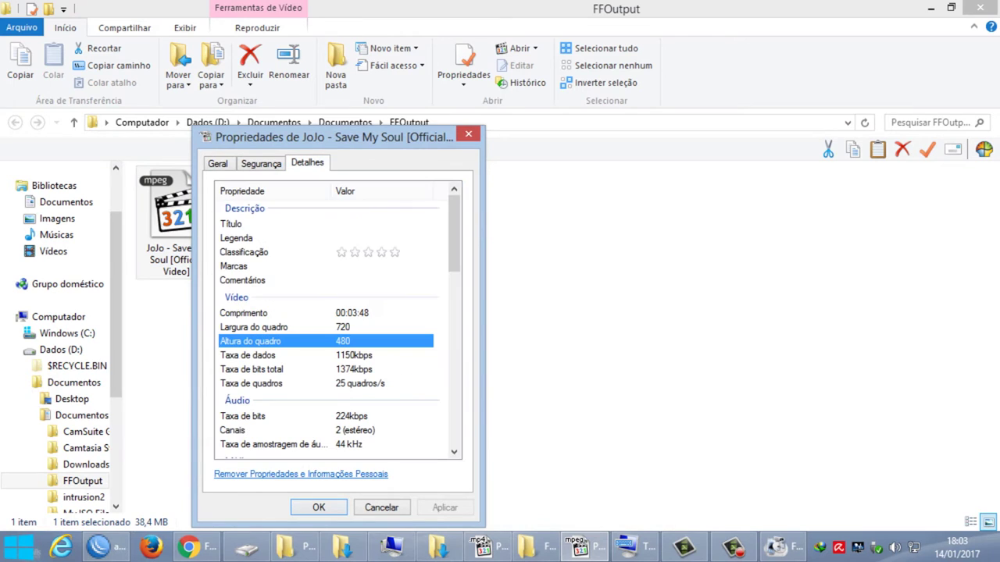
{"action": "left_click", "coordinate": [326, 327]}
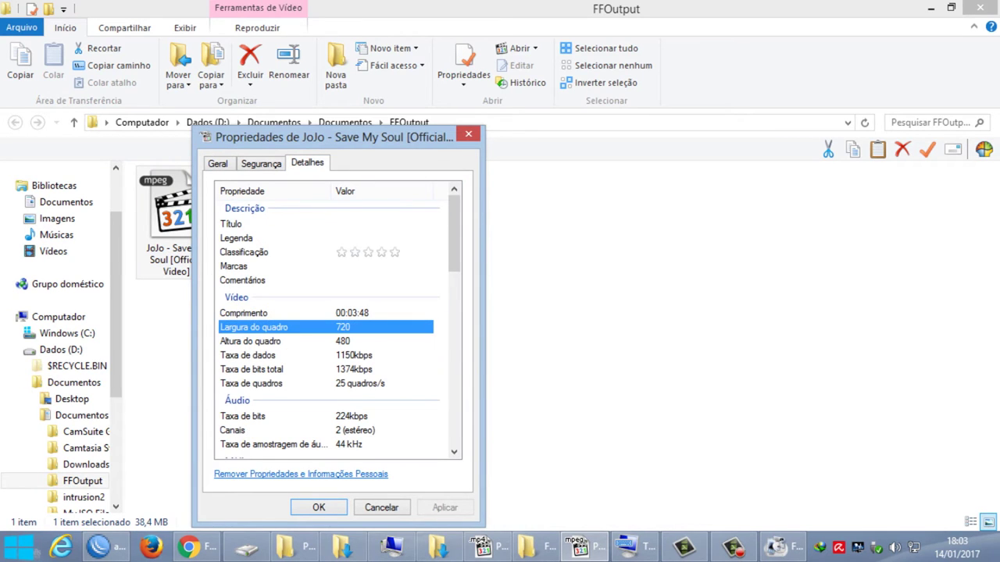
- Place the converted video's properties beside the original video's properties
{"action": "left_click_drag", "start_coordinate": [328, 137], "coordinate": [423, 137]}
{"action": "key", "text": "alt+Tab"}
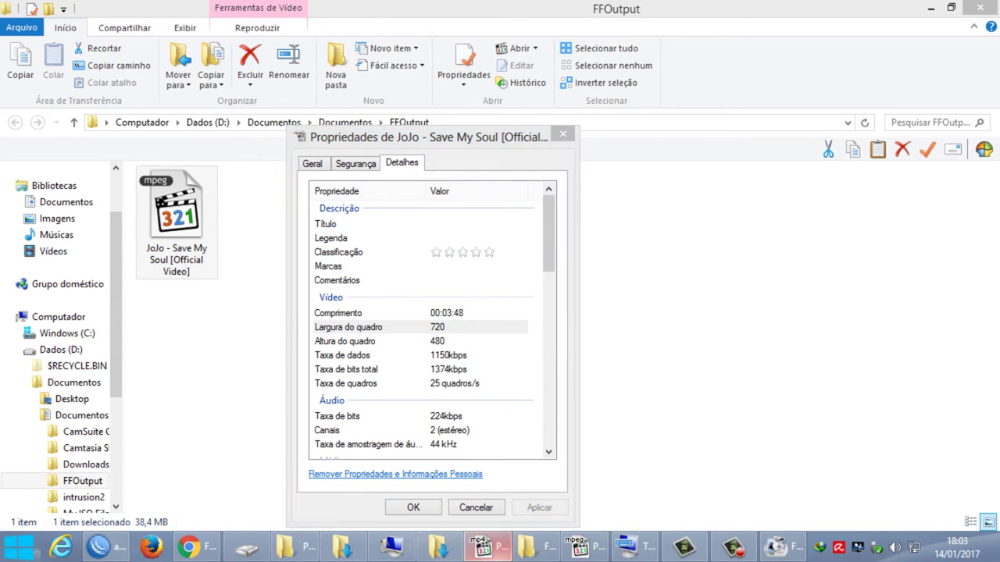
{"action": "left_click_drag", "start_coordinate": [422, 137], "coordinate": [463, 131]}
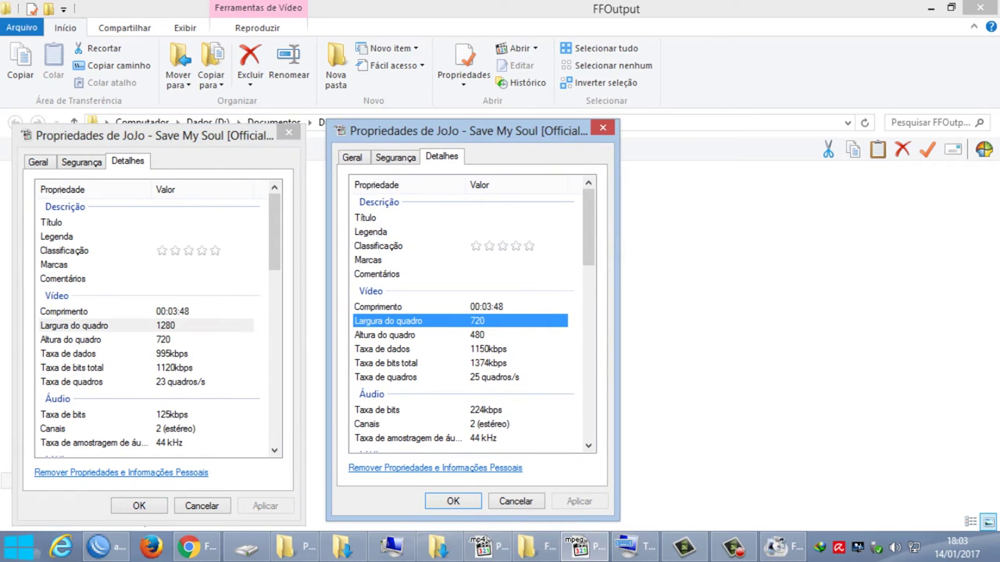
- Compare the frame width and height of the original and converted videos, and examine the converted video's audio bit rate
{"action": "key", "text": "alt+Tab"}
{"action": "key", "text": "Up"}
{"action": "key", "text": "alt+Tab"}
{"action": "key", "text": "Up"}
{"action": "key", "text": "Down"}
{"action": "left_click", "coordinate": [147, 326]}
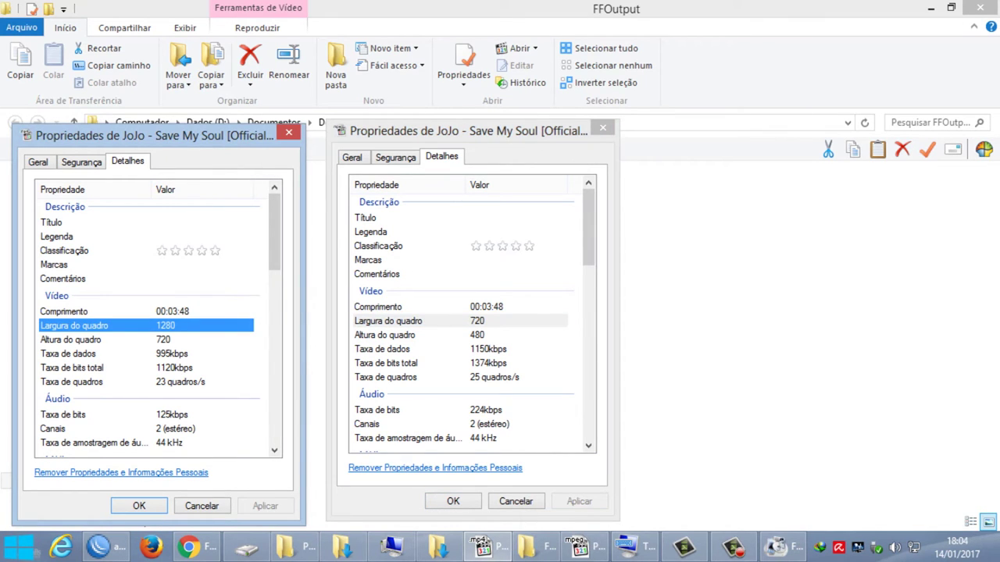
{"action": "left_click", "coordinate": [147, 340]}
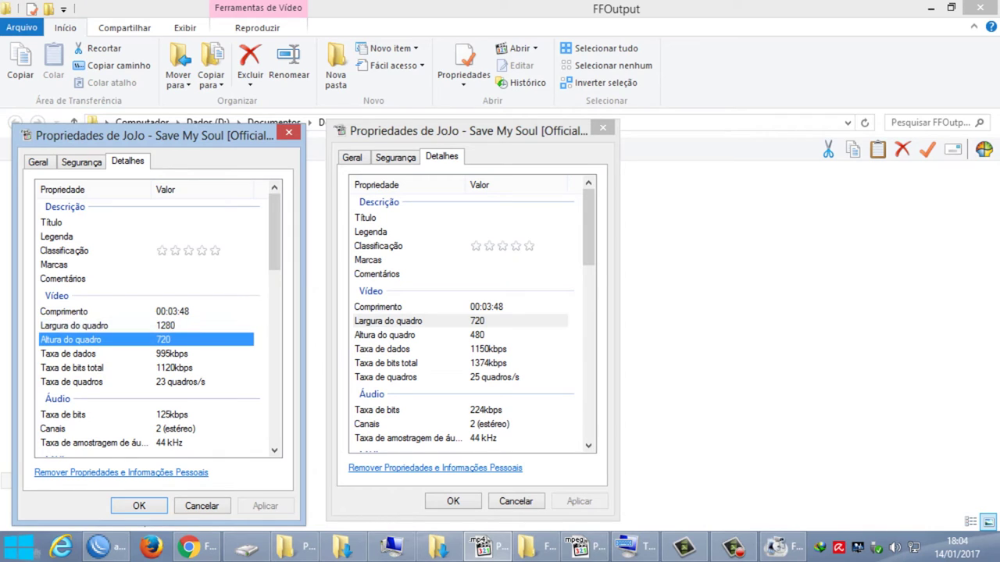
{"action": "left_click", "coordinate": [461, 320]}
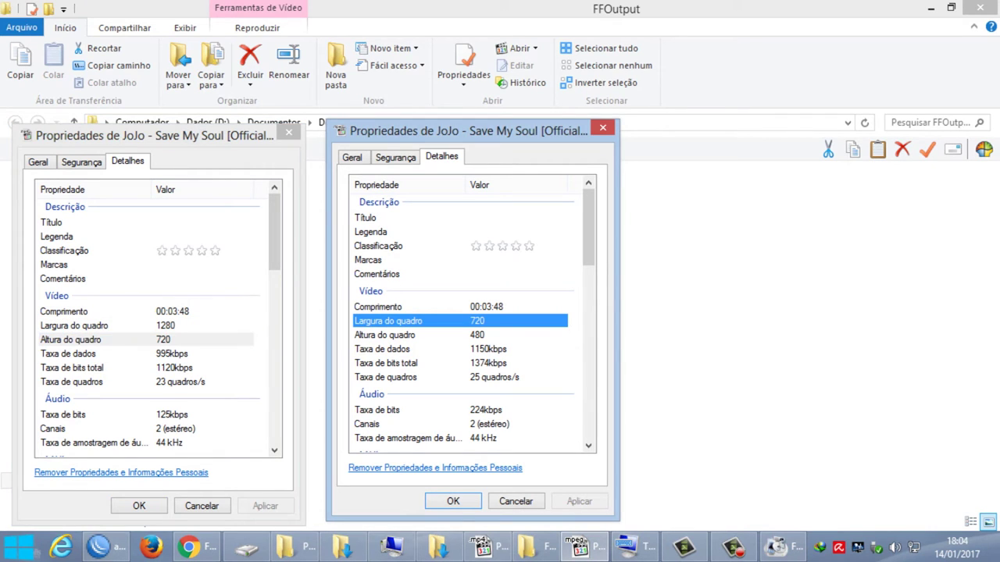
{"action": "left_click", "coordinate": [461, 335]}
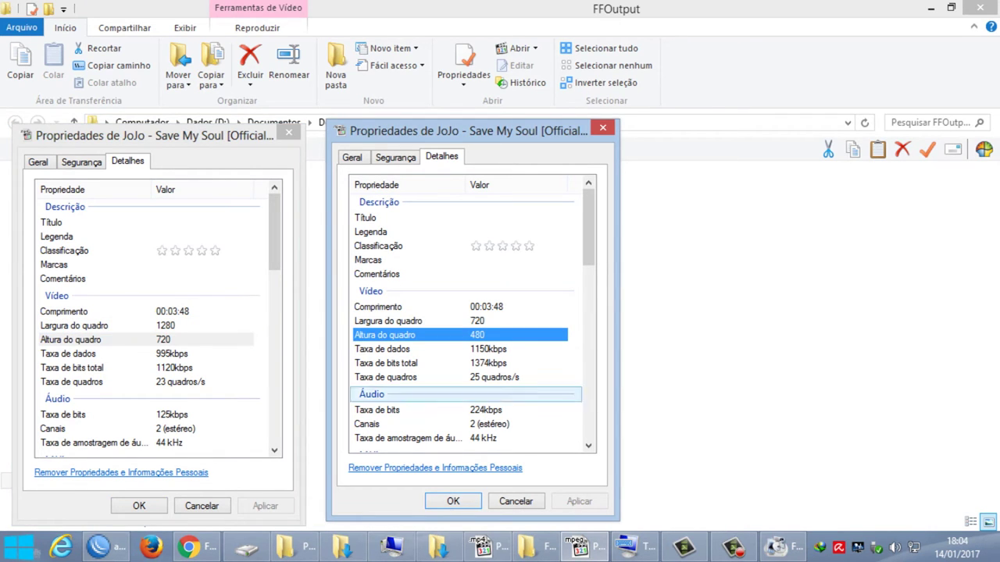
{"action": "left_click", "coordinate": [461, 410]}
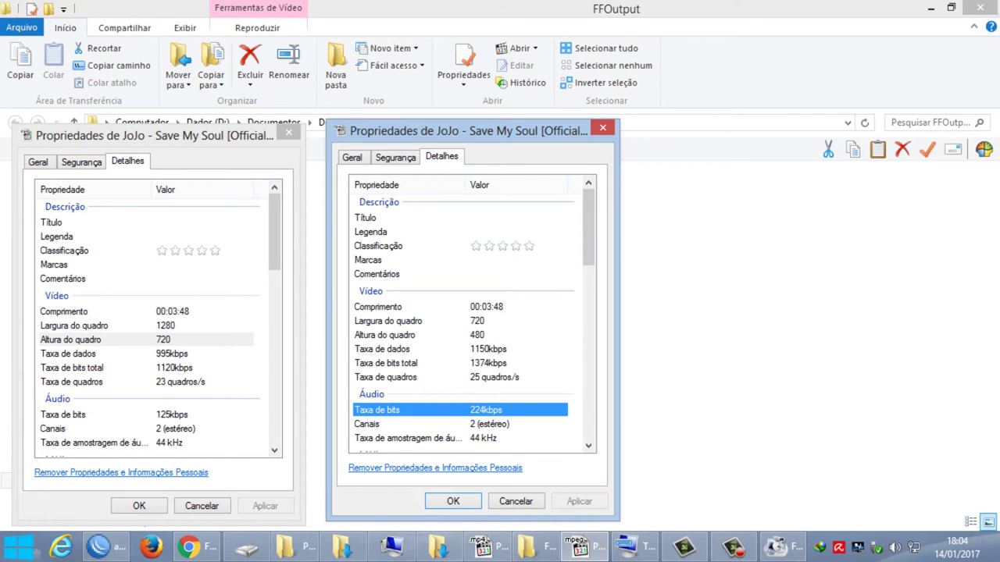
- Close both properties windows and copy the converted JoJo - Save My Soul video file
{"action": "key", "text": "Escape"}
{"action": "key", "text": "Escape"}
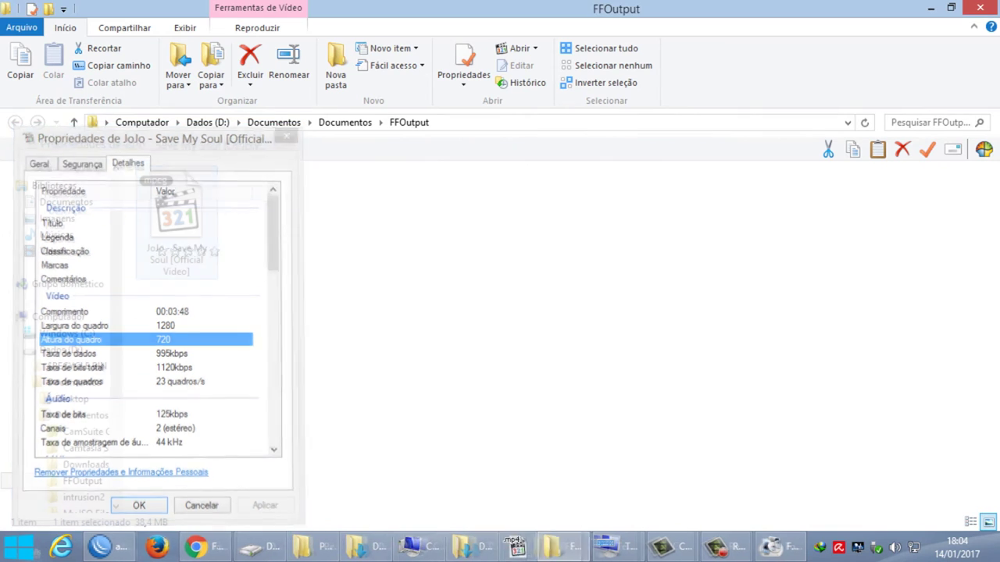
{"action": "right_click", "coordinate": [191, 219]}
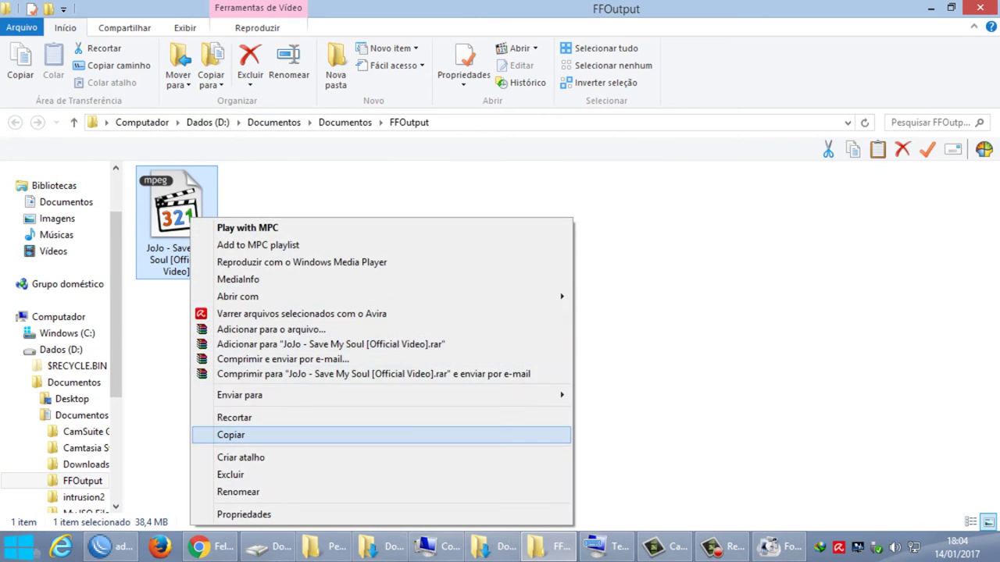
{"action": "left_click", "coordinate": [230, 434]}
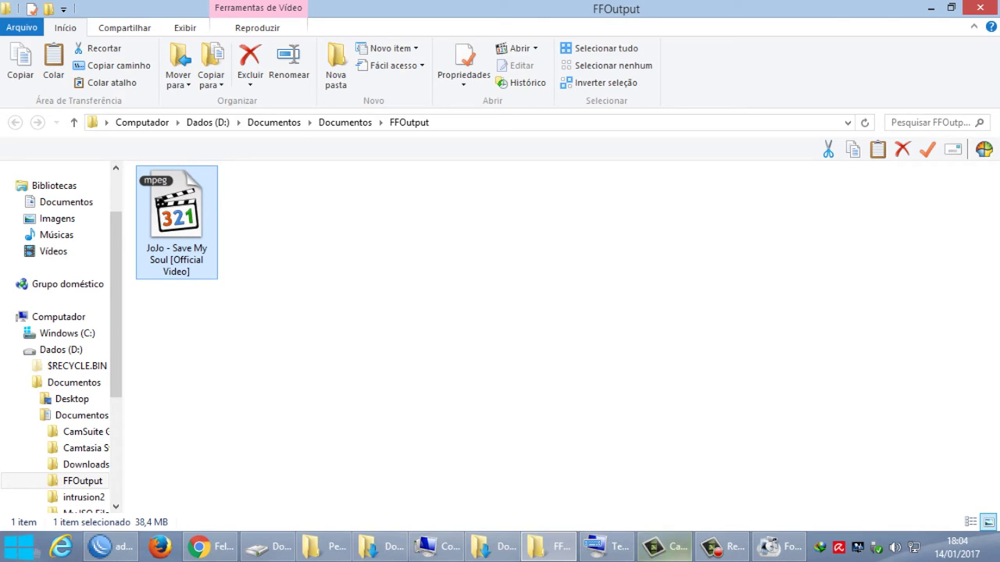
- Start a new conversion to MPG in FormatFactory with the output video size set to 720x480 HD Device
{"action": "left_click", "coordinate": [769, 546]}
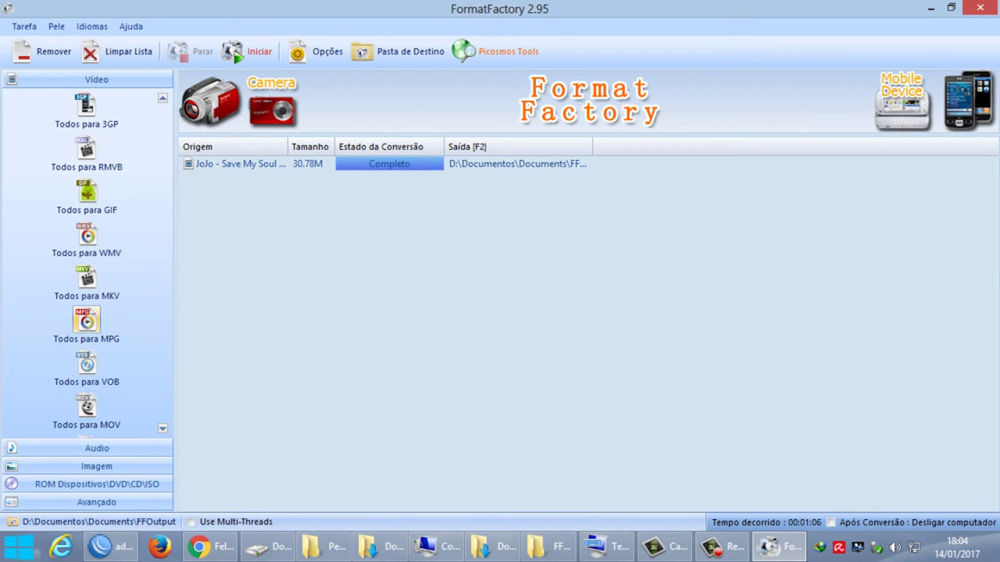
{"action": "left_click", "coordinate": [86, 320]}
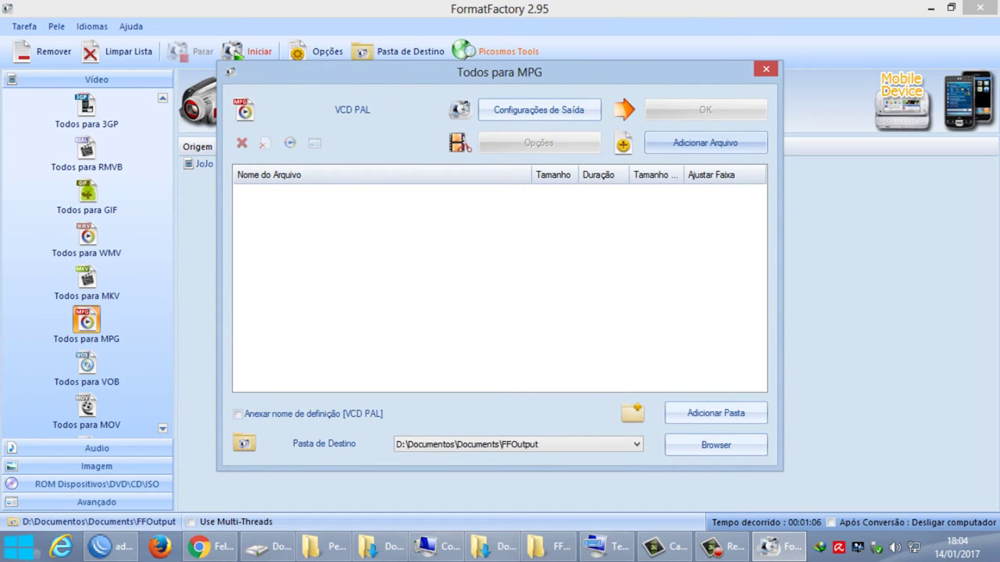
{"action": "left_click", "coordinate": [539, 109]}
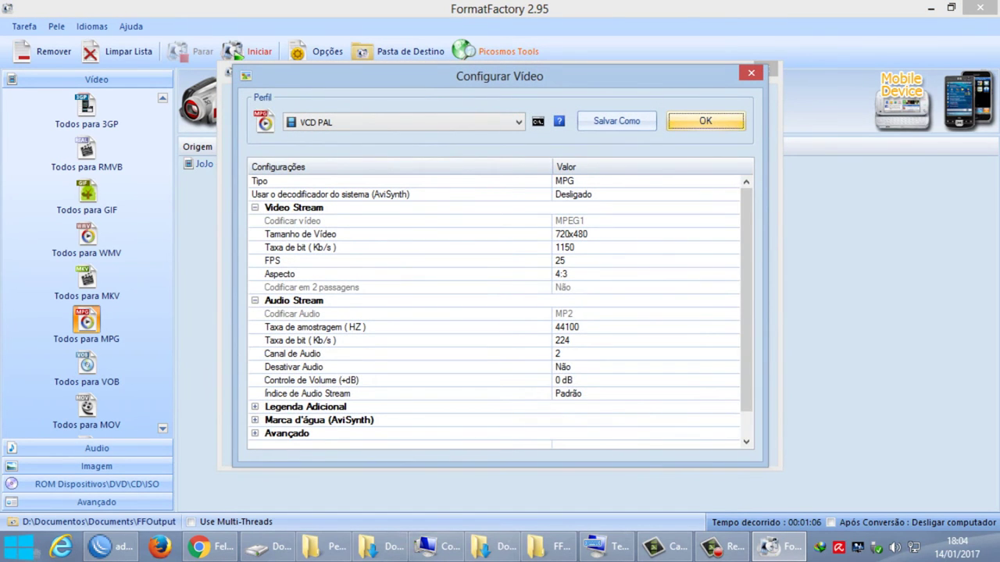
{"action": "left_click", "coordinate": [589, 234]}
{"action": "left_click", "coordinate": [733, 234]}
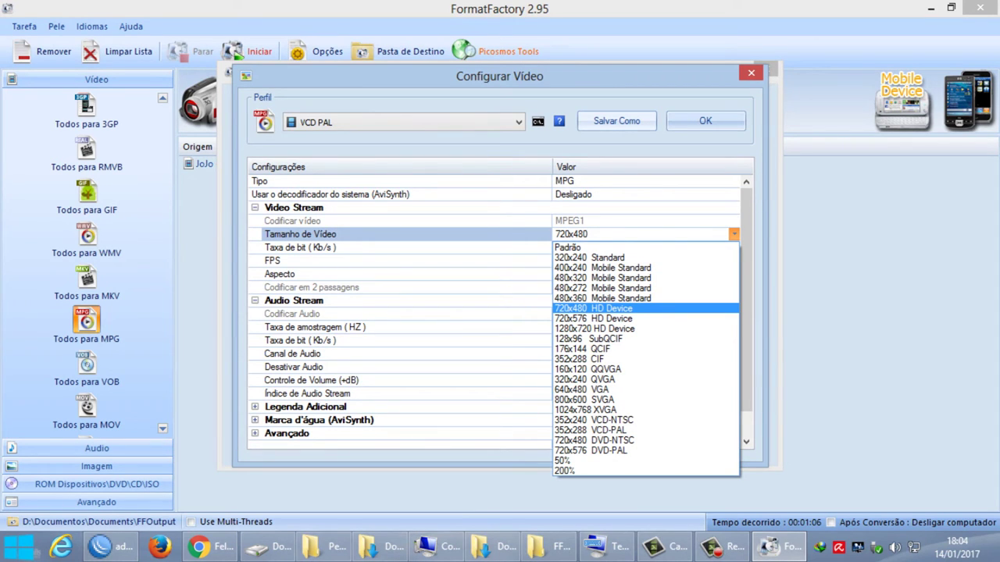
{"action": "left_click", "coordinate": [595, 308]}
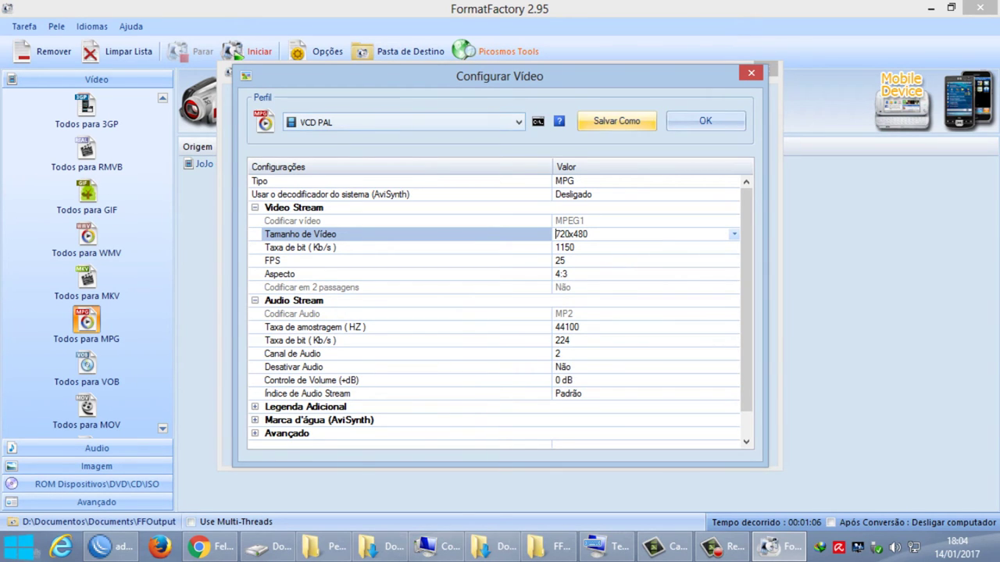
{"action": "key", "text": "Return"}
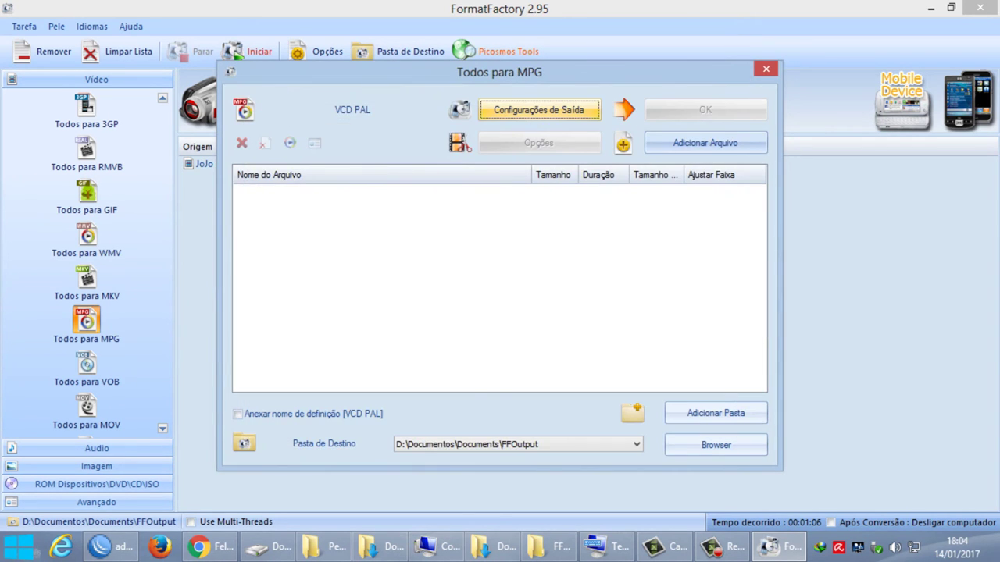
- List the Downloads folder - Sertanejo 2017 in detail by descending size, and add the last Maiara e Maraisa video to the MPG conversion
{"action": "left_click", "coordinate": [493, 548]}
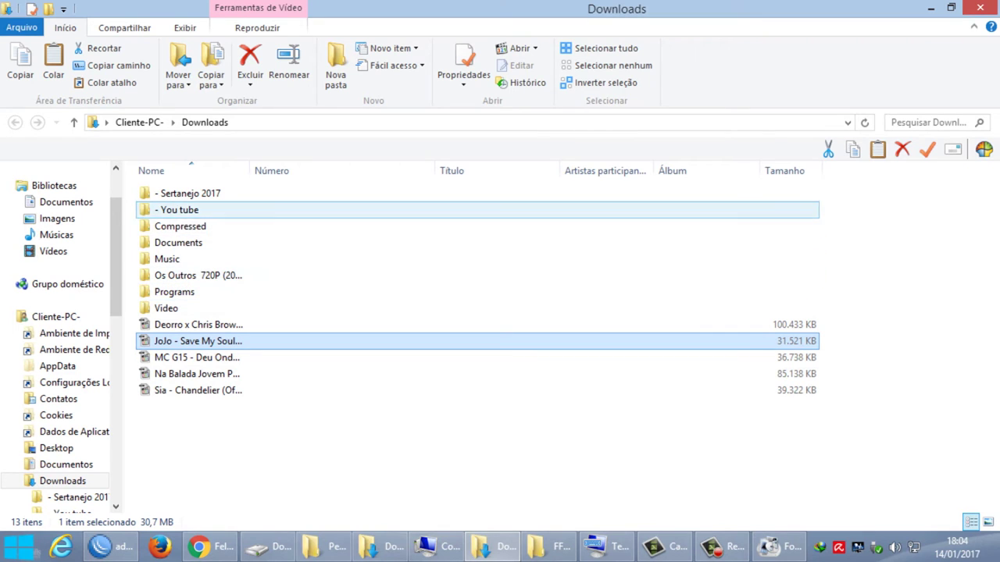
{"action": "double_click", "coordinate": [187, 193]}
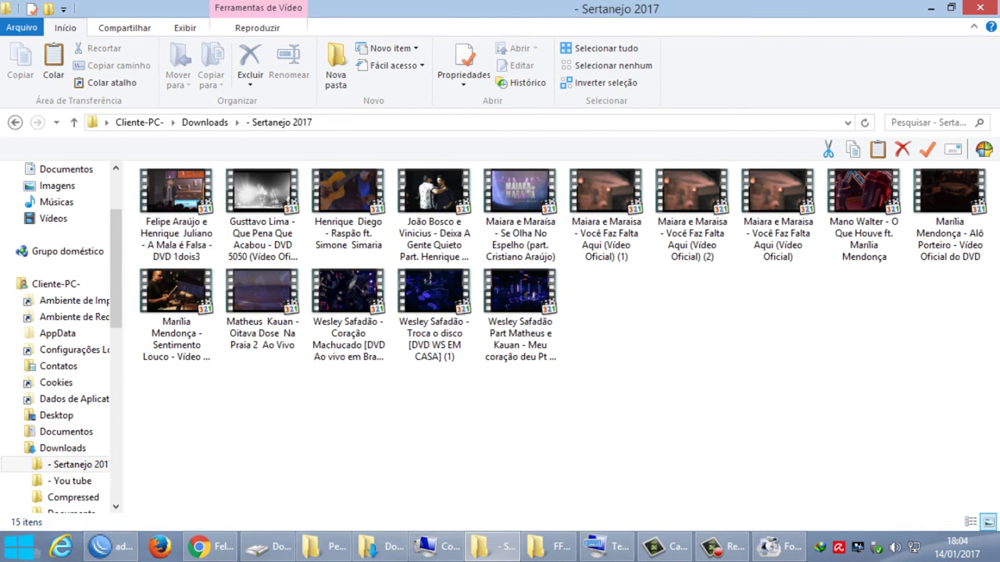
{"action": "left_click", "coordinate": [971, 522]}
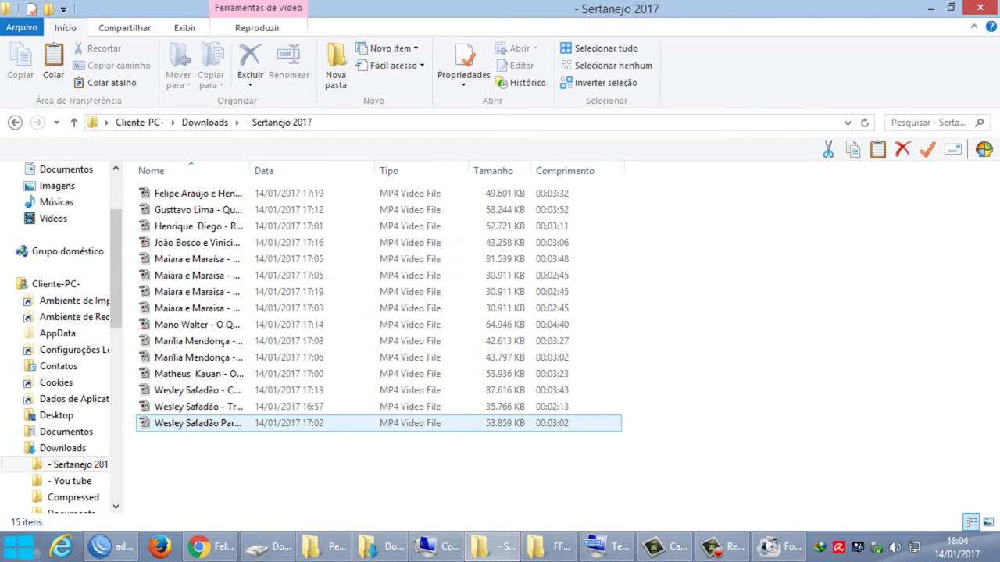
{"action": "left_click", "coordinate": [492, 170]}
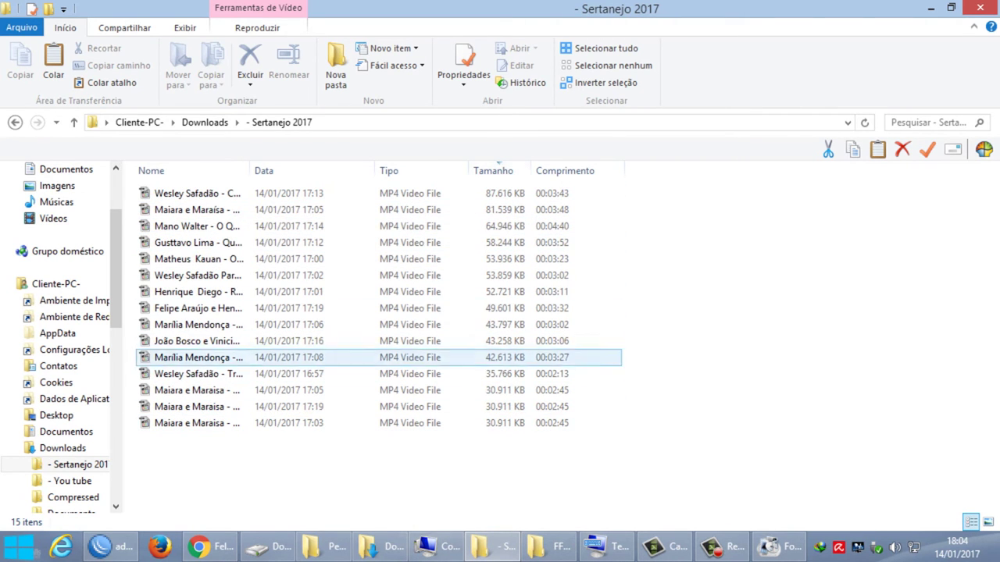
{"action": "left_click_drag", "start_coordinate": [234, 423], "coordinate": [577, 281]}
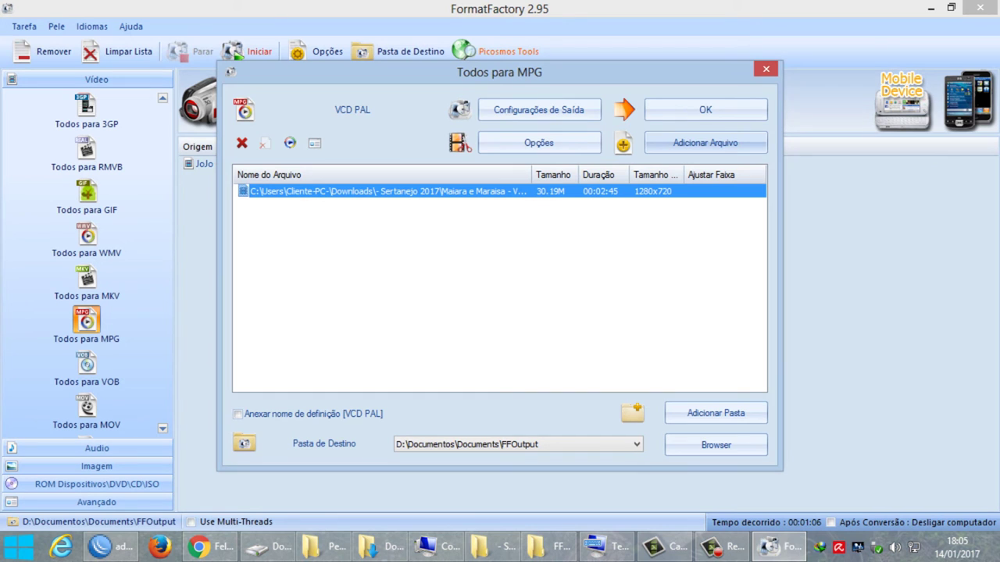
- Review the VCD PAL output settings, queue the Maiara e Maraisa video for MPG conversion, and start the conversion
{"action": "left_click", "coordinate": [539, 109]}
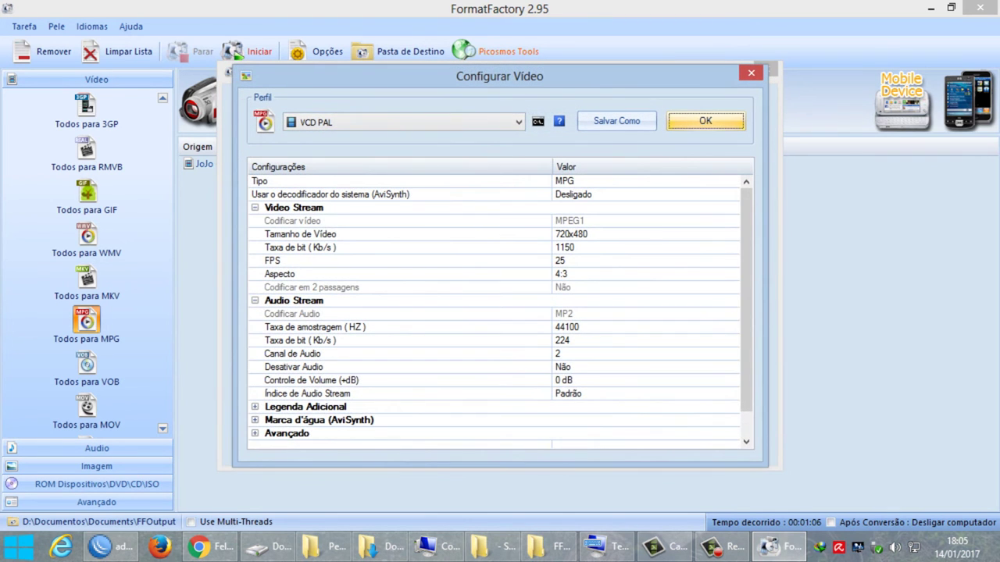
{"action": "left_click", "coordinate": [705, 121]}
{"action": "left_click", "coordinate": [705, 109]}
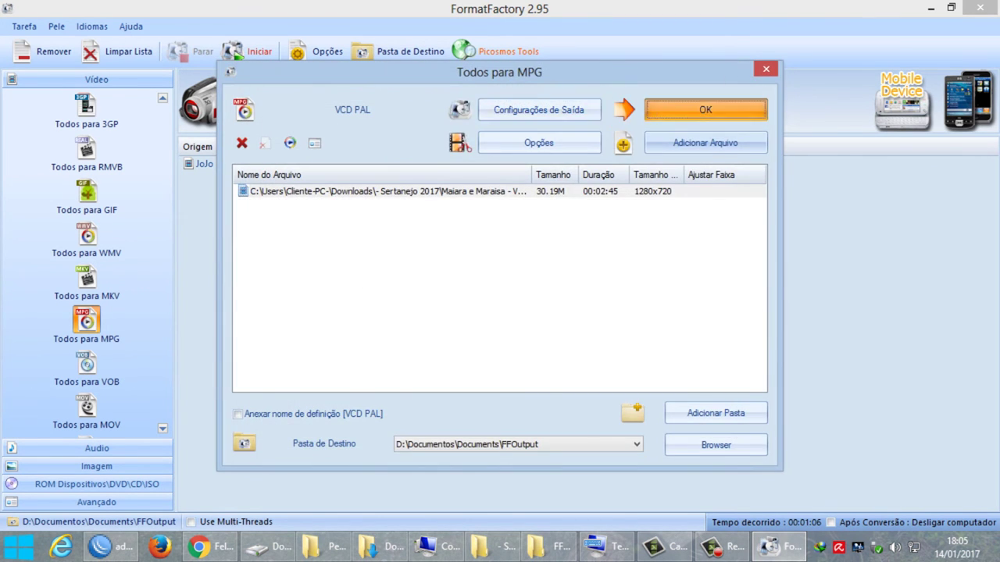
{"action": "left_click", "coordinate": [234, 178]}
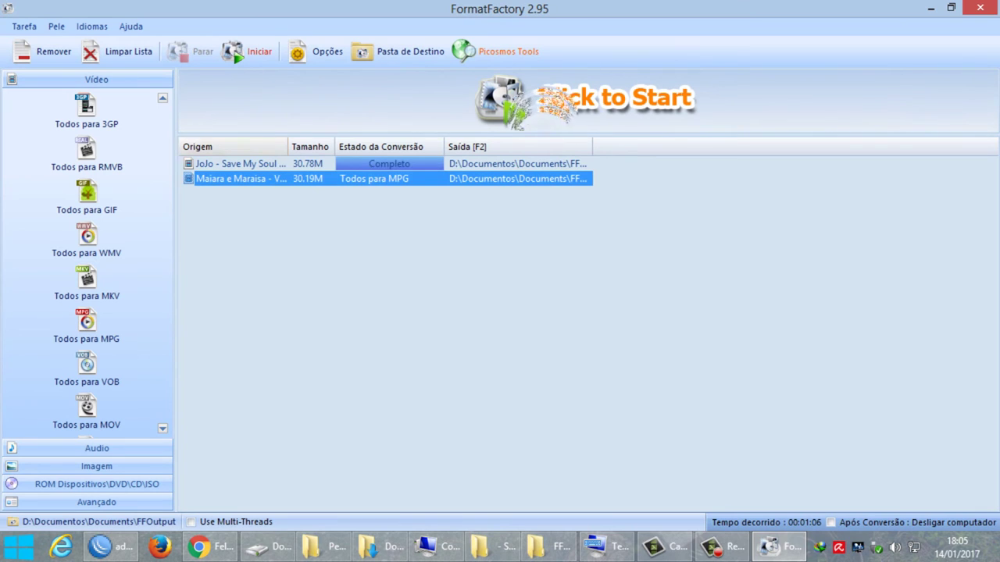
{"action": "left_click", "coordinate": [248, 52]}
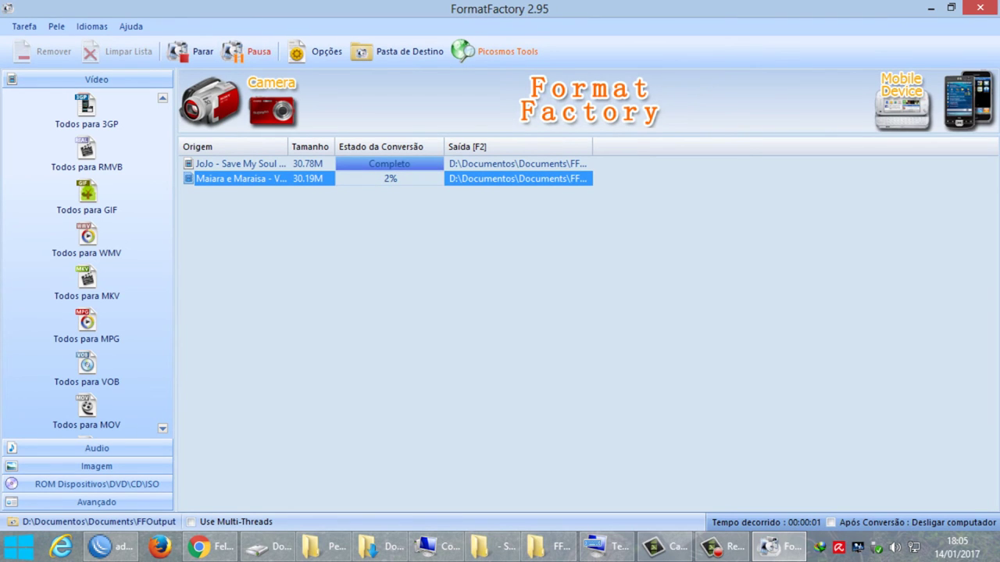
- Open the running task's output folder, look over the MPG files in it, and return to FormatFactory
{"action": "right_click", "coordinate": [382, 176]}
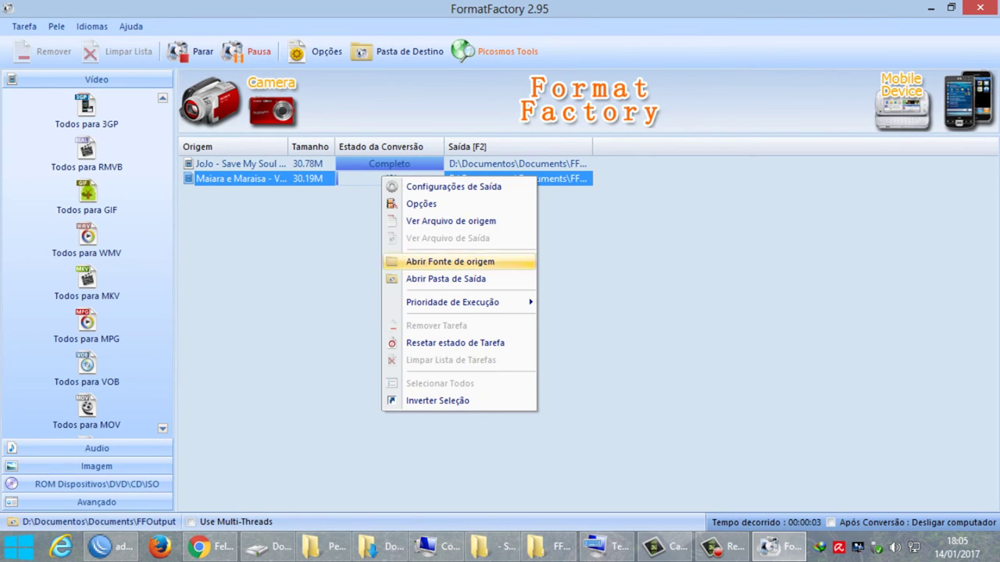
{"action": "left_click", "coordinate": [446, 278]}
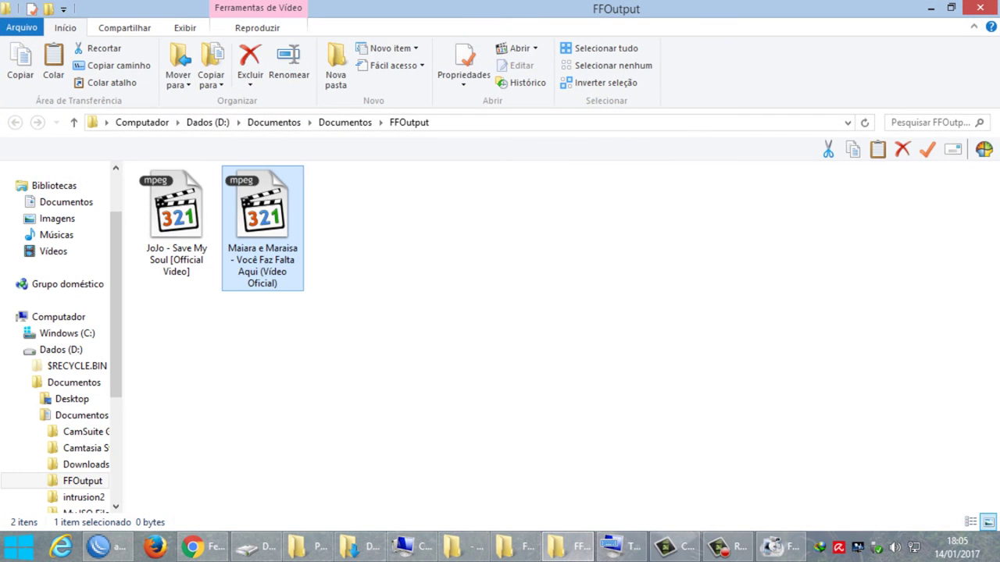
{"action": "left_click_drag", "start_coordinate": [419, 213], "coordinate": [168, 289]}
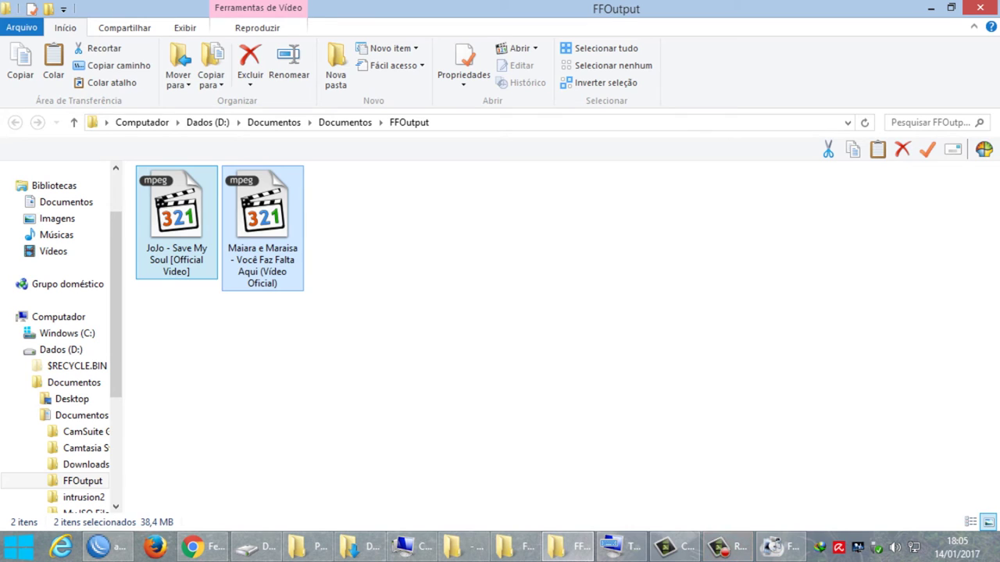
{"action": "right_click", "coordinate": [411, 258]}
{"action": "left_click", "coordinate": [456, 321]}
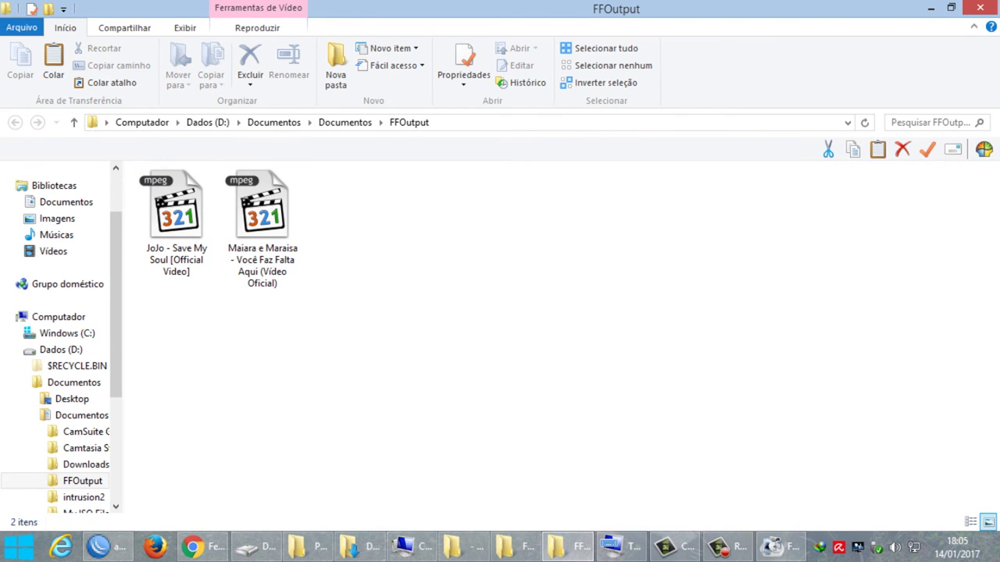
{"action": "left_click", "coordinate": [781, 548]}
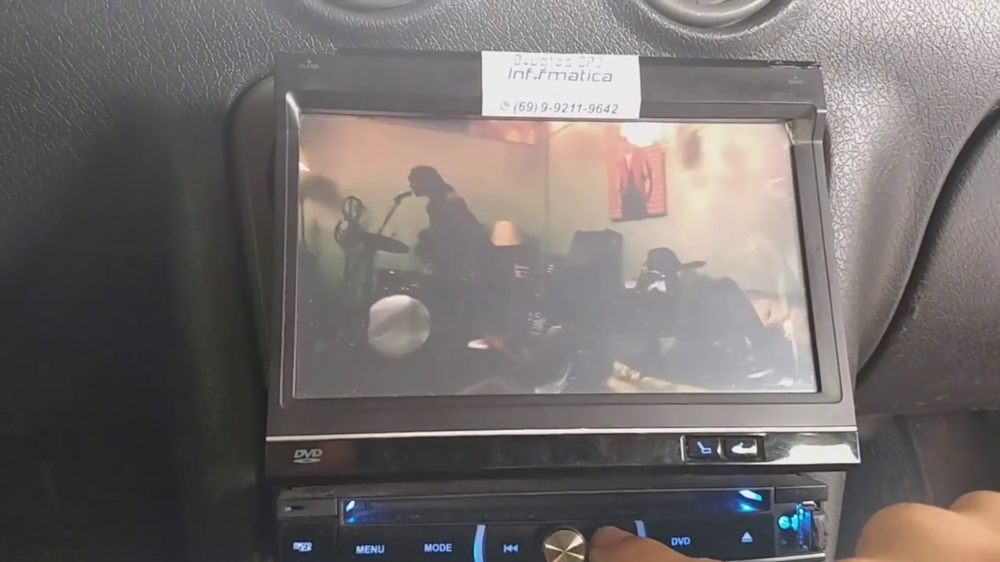
{"action": "left_click", "coordinate": [599, 528]}
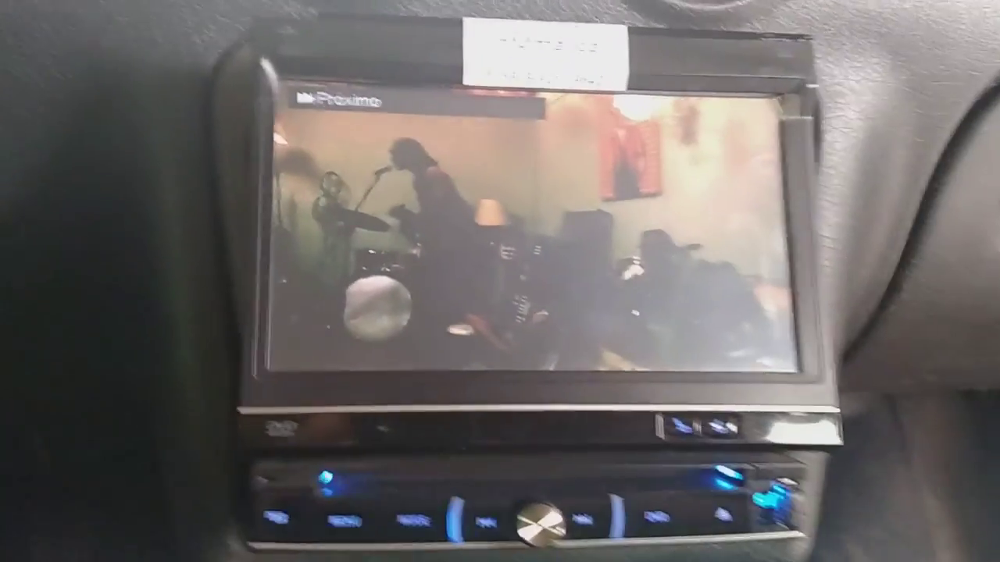